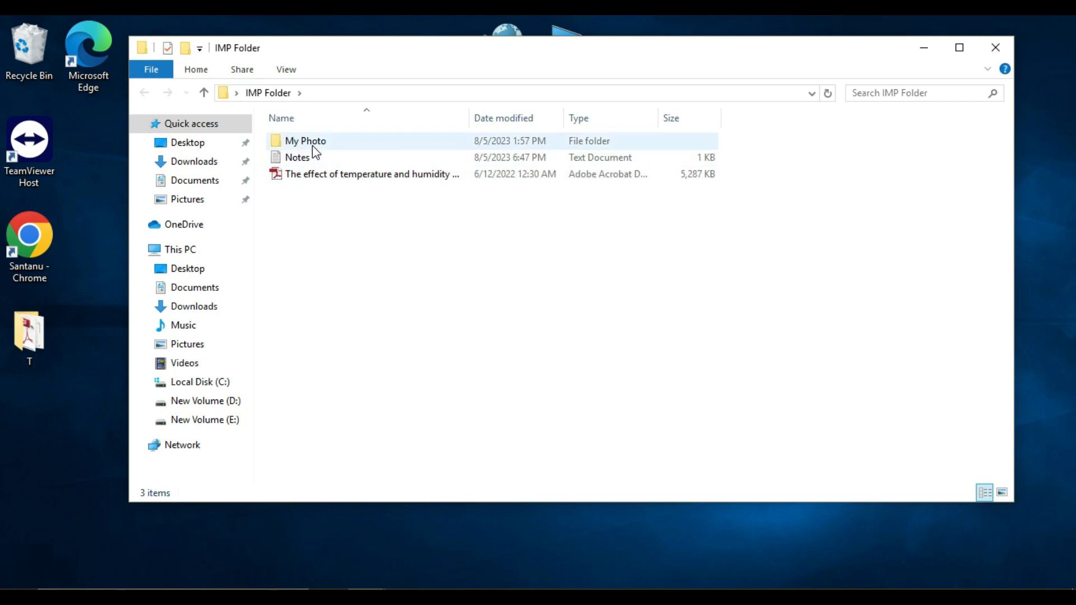
Close the open folder window and copy IMP Folder from the desktop into New Volume (D:)
{"action": "left_click", "coordinate": [995, 48]}
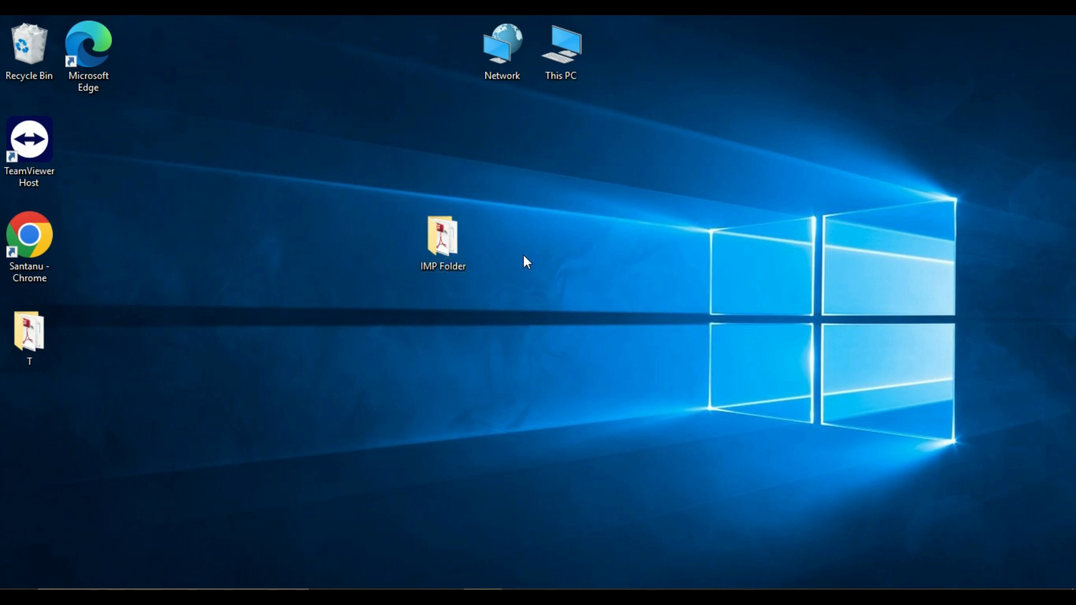
{"action": "right_click", "coordinate": [446, 261]}
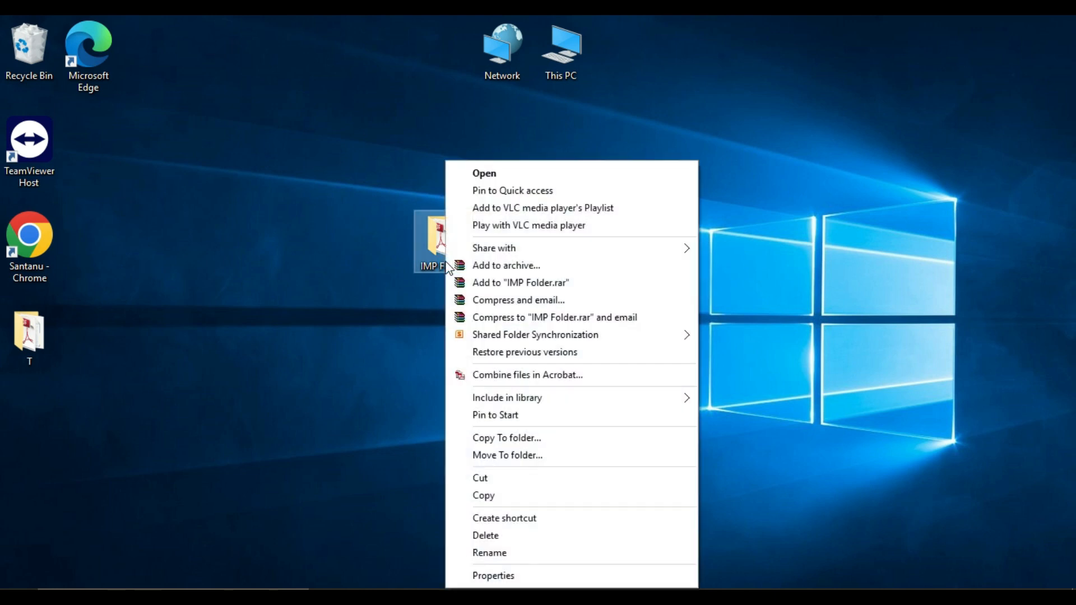
{"action": "left_click", "coordinate": [486, 495]}
{"action": "left_click", "coordinate": [562, 63]}
{"action": "double_click", "coordinate": [562, 61]}
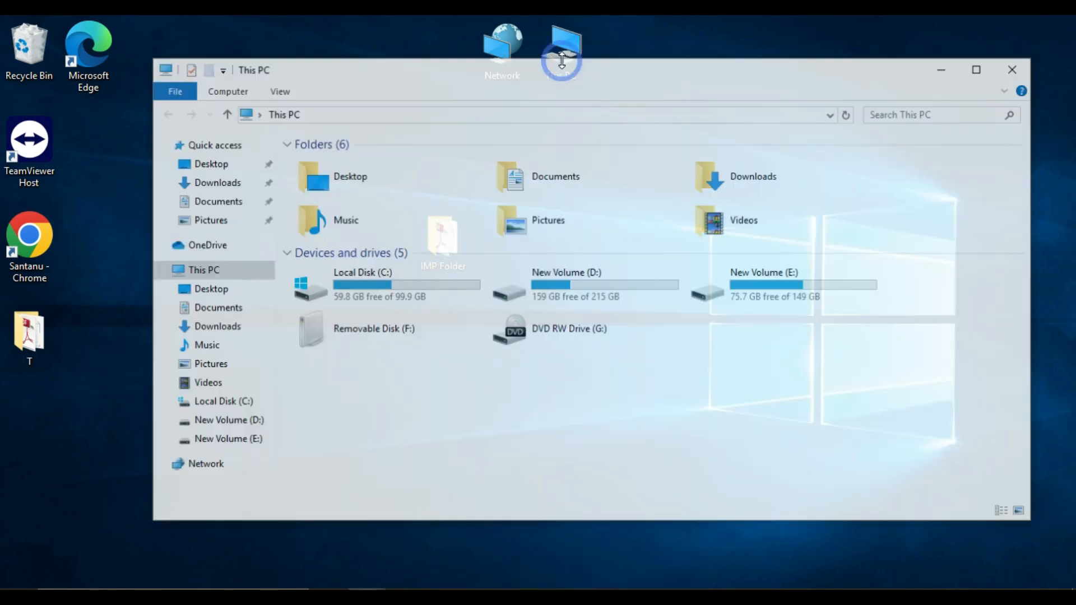
{"action": "double_click", "coordinate": [621, 288]}
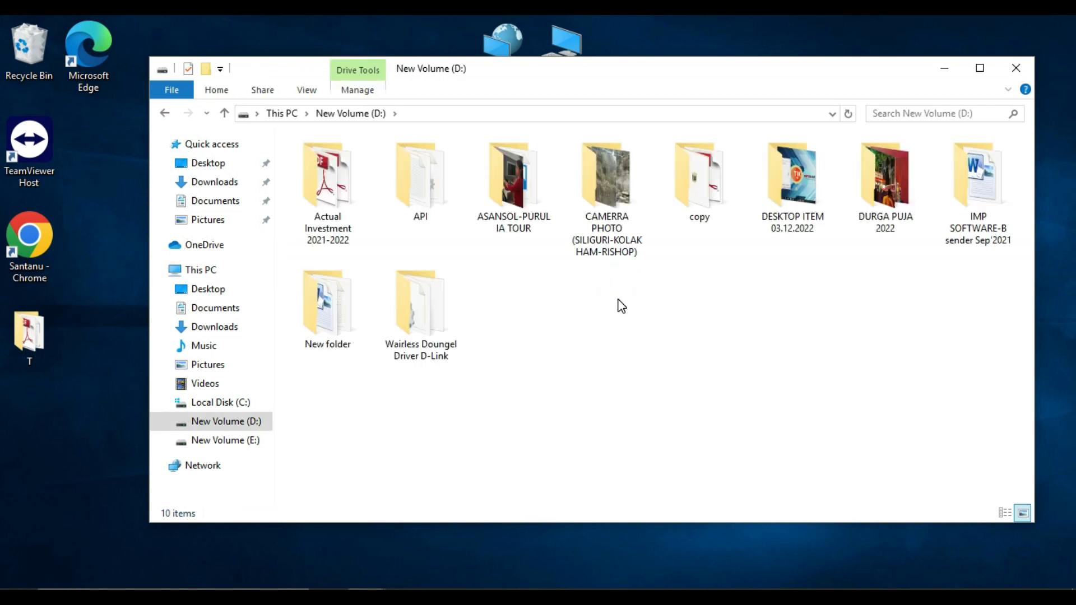
{"action": "right_click", "coordinate": [620, 306]}
{"action": "left_click", "coordinate": [651, 411]}
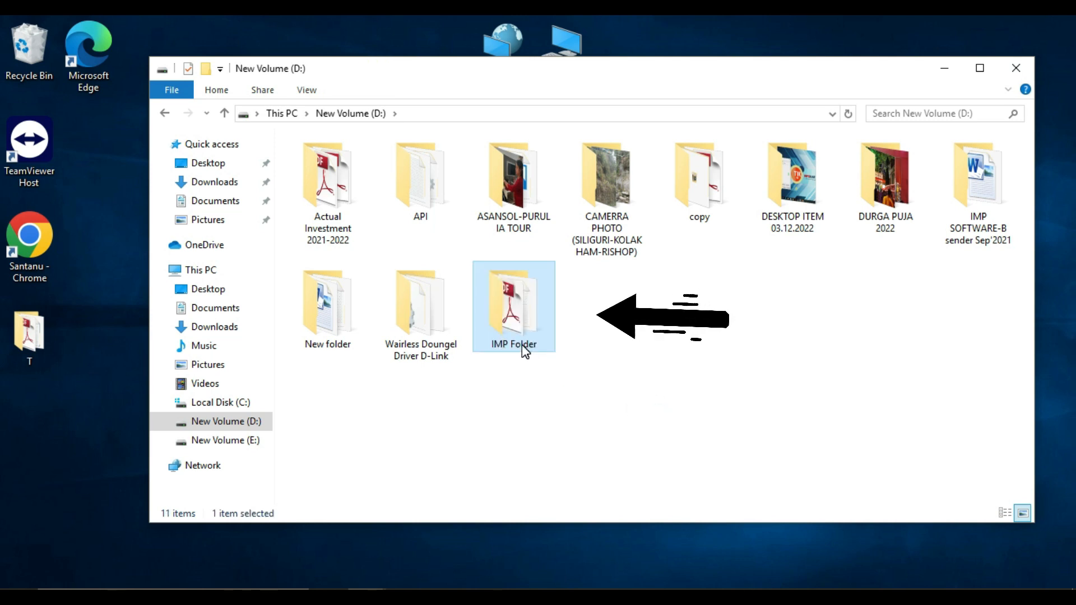
Rename the copied folder on drive D: to "Backup of IMP Folder" and close the window
{"action": "right_click", "coordinate": [525, 351]}
{"action": "left_click", "coordinate": [566, 552]}
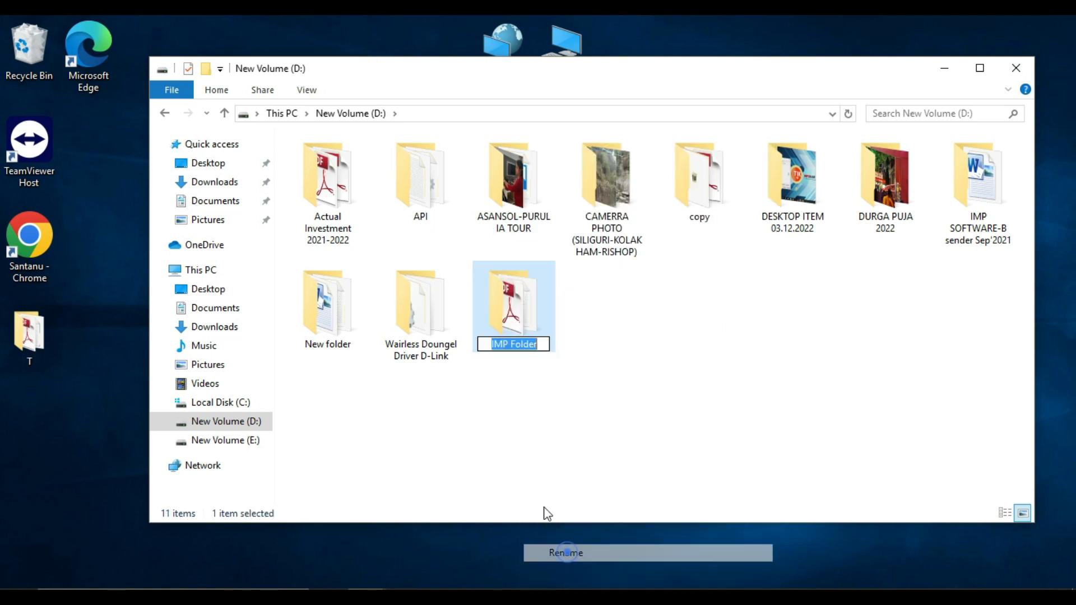
{"action": "left_click", "coordinate": [490, 344]}
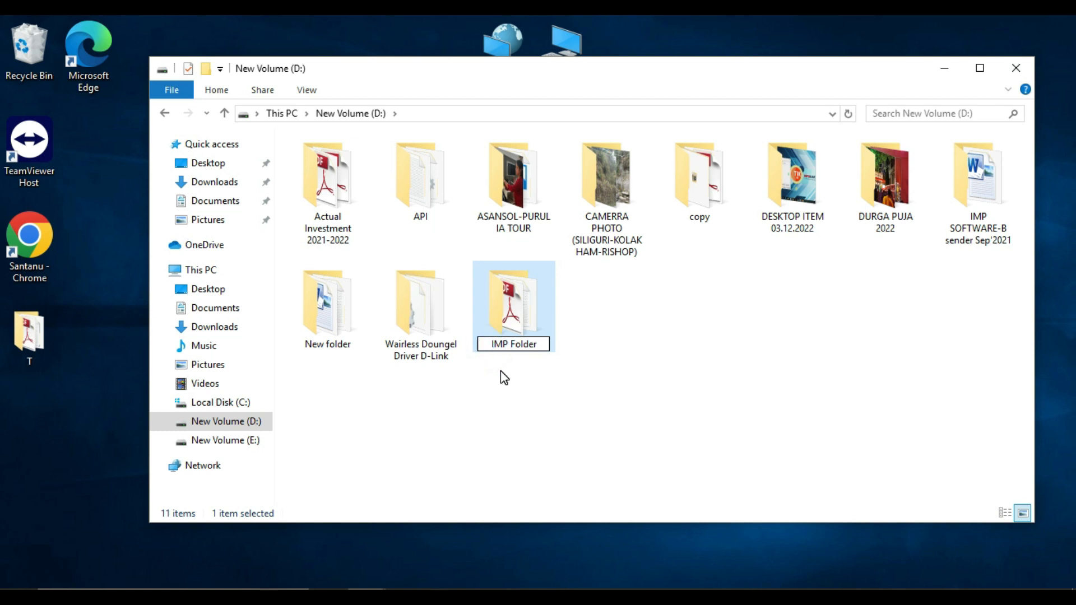
{"action": "left_click", "coordinate": [500, 371]}
{"action": "key", "text": "F2"}
{"action": "left_click", "coordinate": [493, 345]}
{"action": "type", "text": "Backup of"}
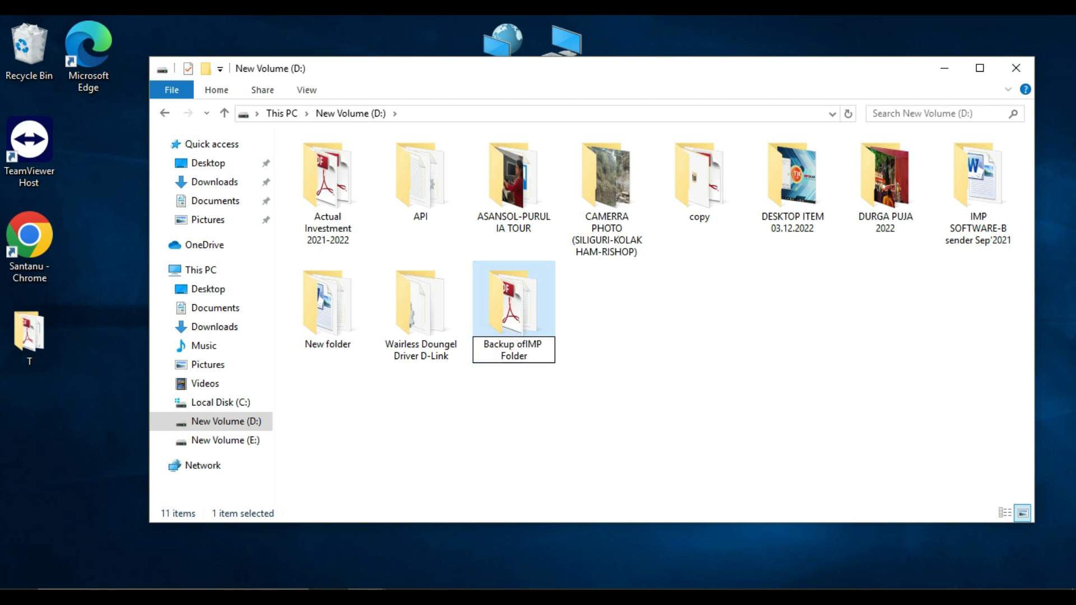
{"action": "left_click", "coordinate": [691, 335]}
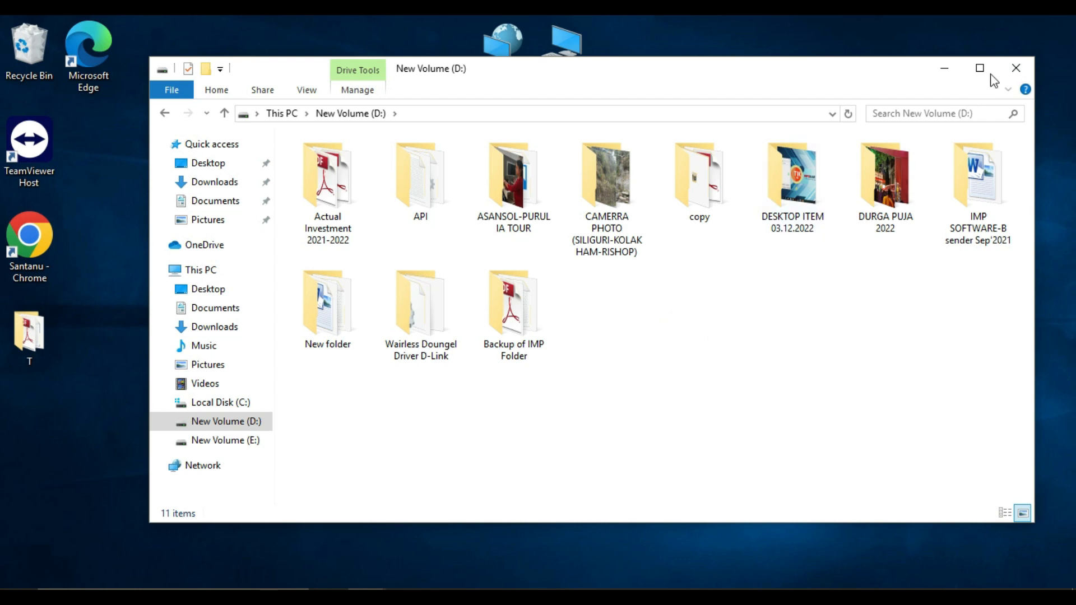
{"action": "left_click", "coordinate": [1012, 69]}
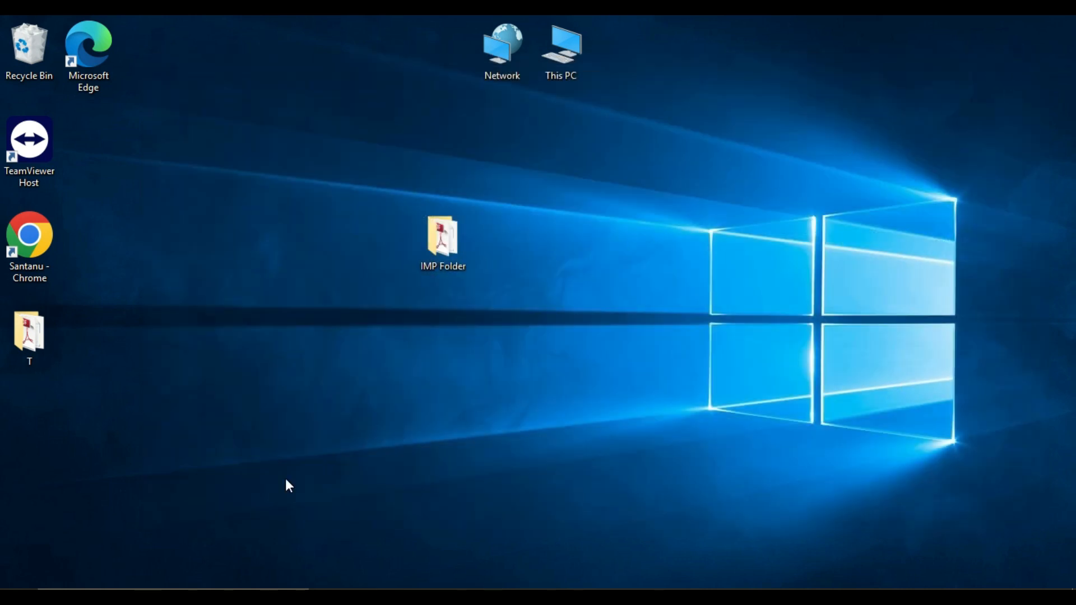
{"action": "left_click", "coordinate": [85, 592]}
{"action": "type", "text": "n"}
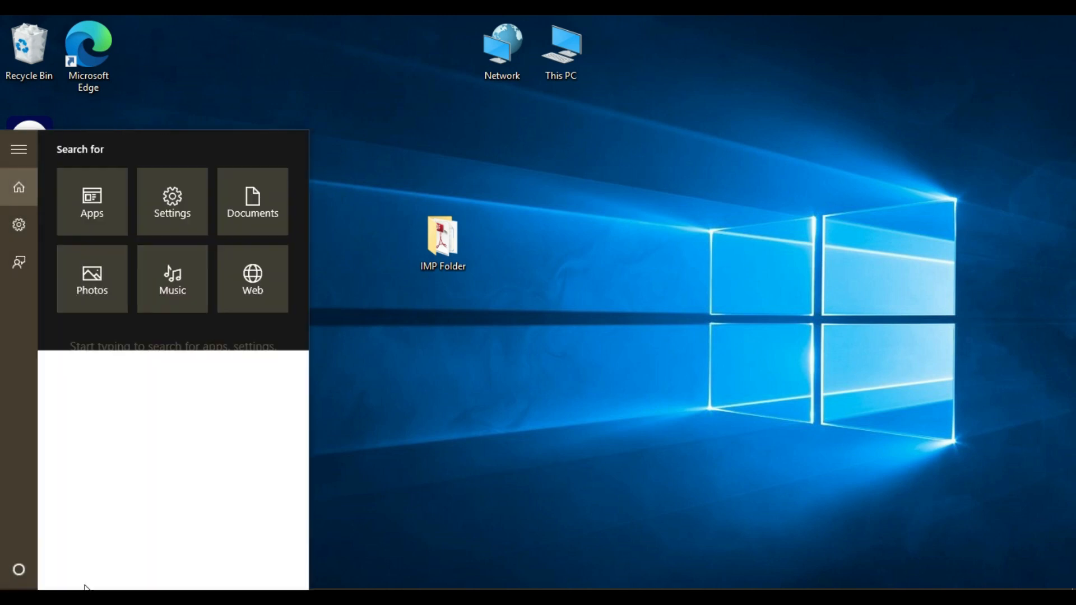
{"action": "left_click", "coordinate": [126, 154]}
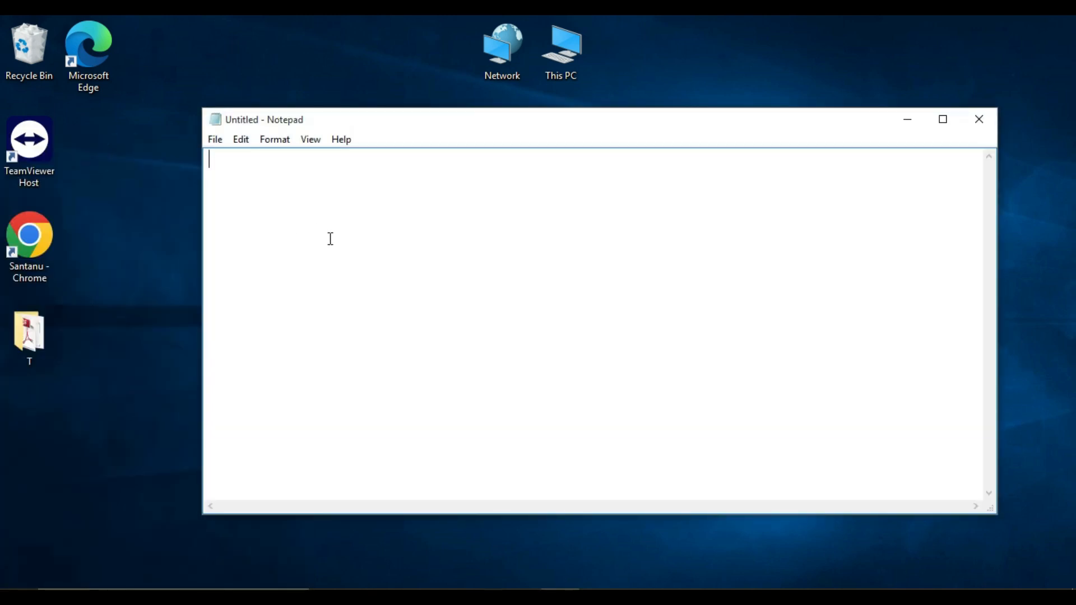
{"action": "type", "text": "@echo off"}
{"action": "key", "text": "Return"}
{"action": "type", "text": "ROBO"}
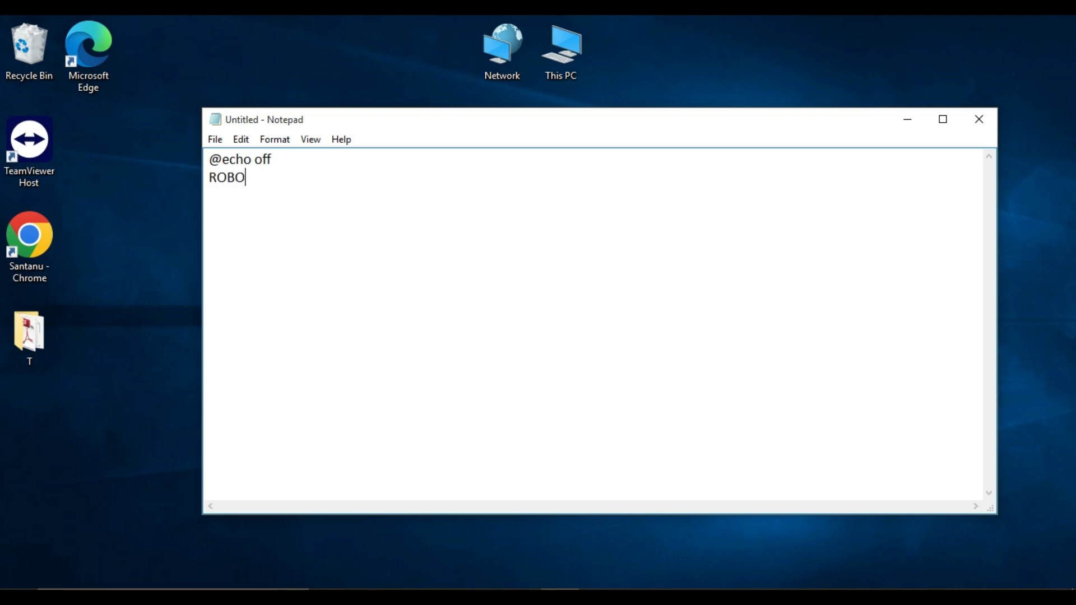
{"action": "type", "text": "COPY"}
Copy the path of the desktop's IMP Folder and paste it after ROBOCOPY in the Notepad script as the source
{"action": "left_click", "coordinate": [899, 118]}
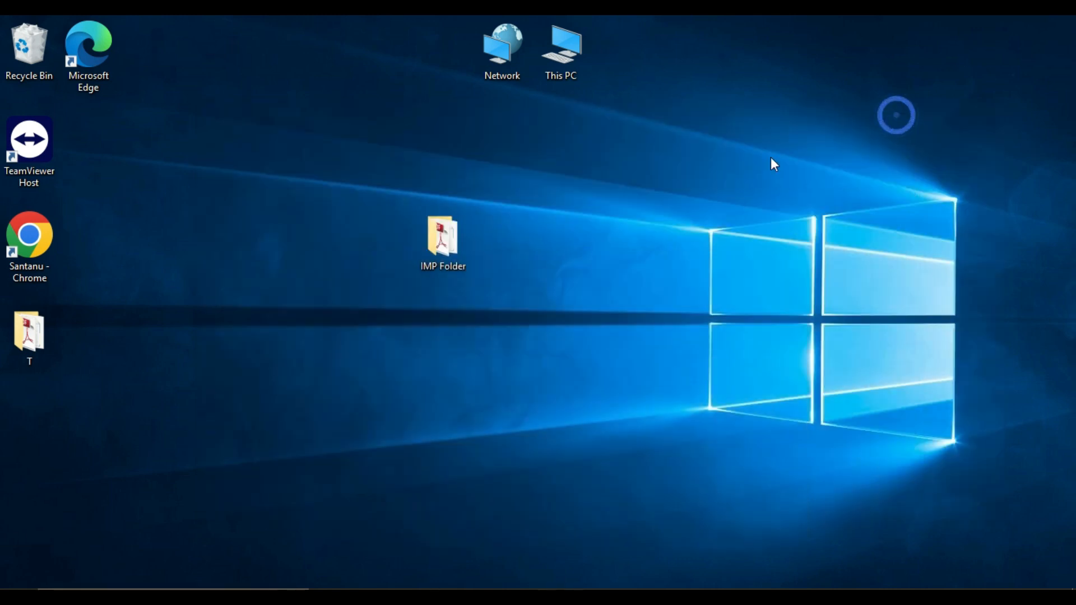
{"action": "right_click", "coordinate": [448, 246]}
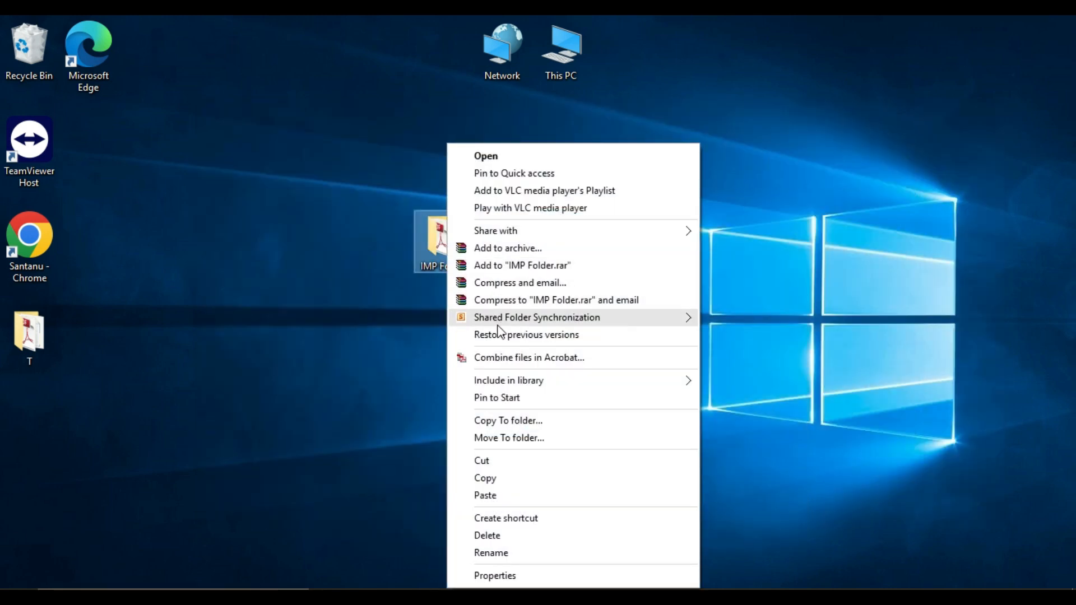
{"action": "left_click", "coordinate": [767, 338]}
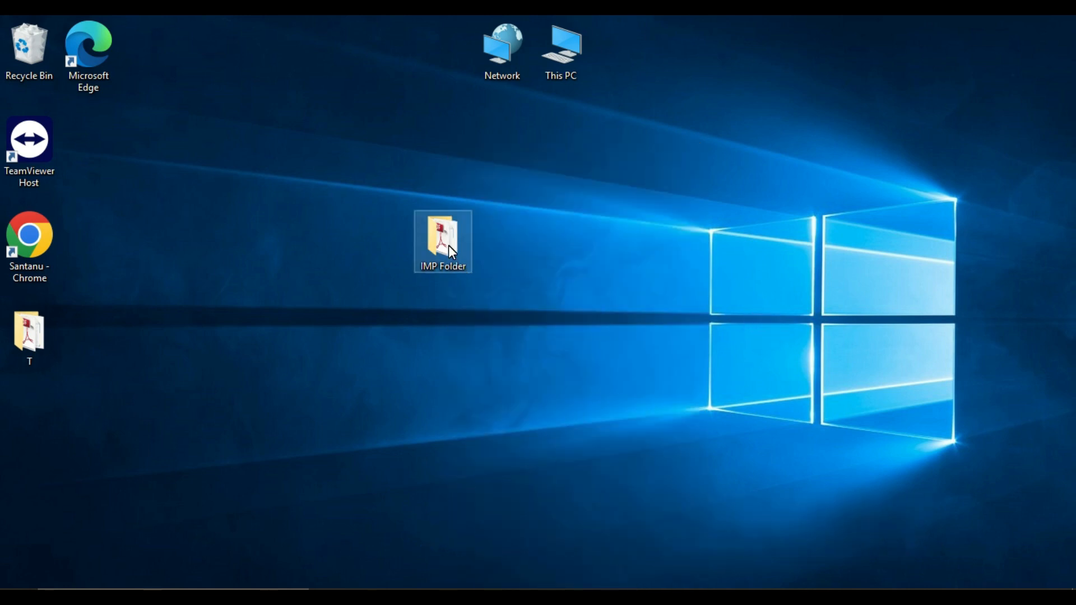
{"action": "right_click", "coordinate": [450, 253], "text": "shift"}
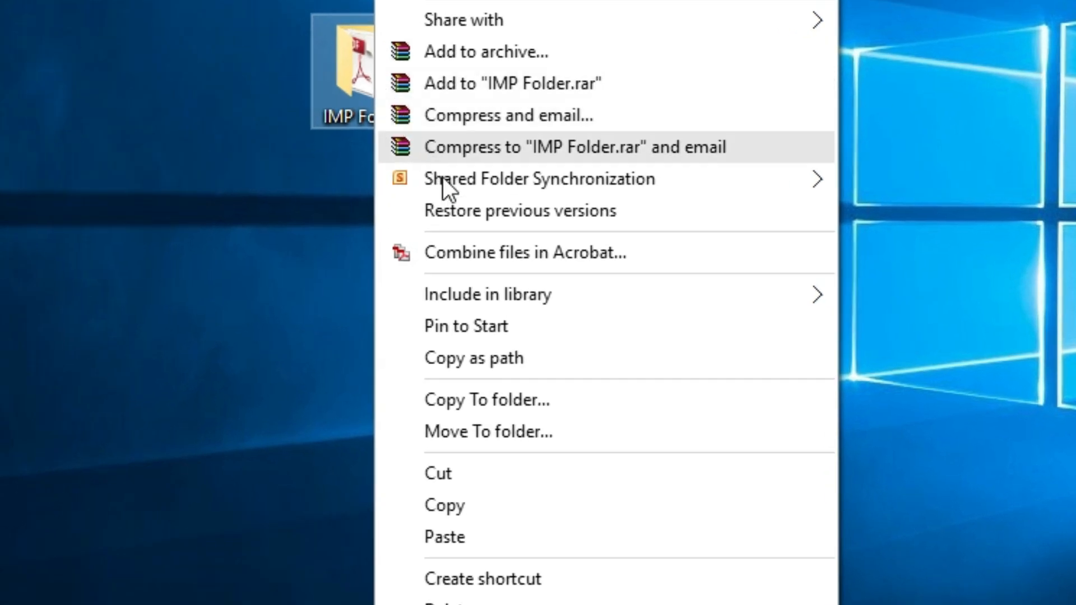
{"action": "left_click", "coordinate": [486, 355]}
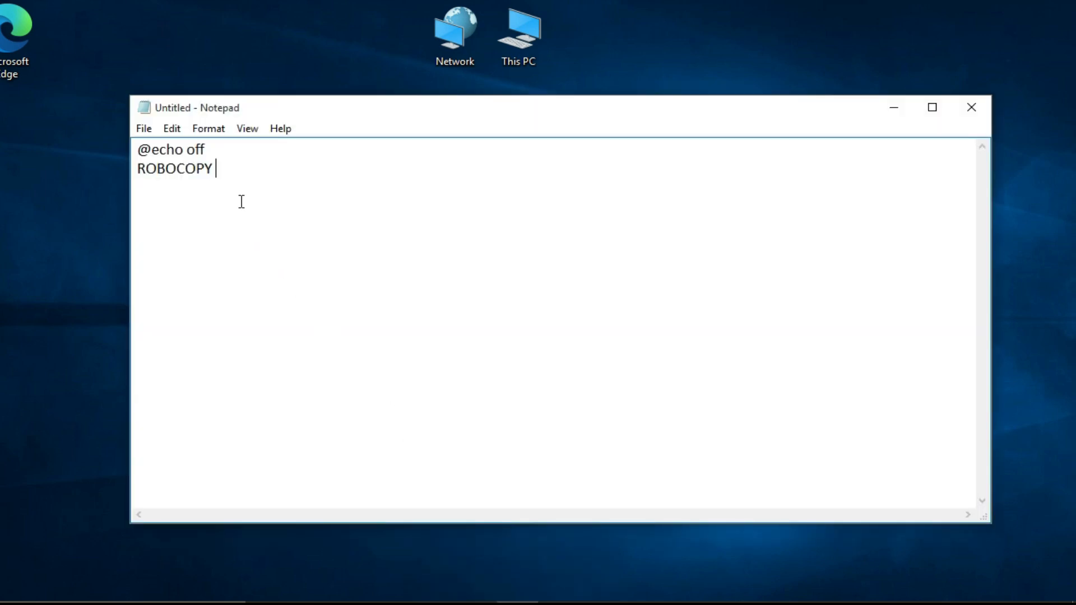
{"action": "key", "text": "ctrl+v"}
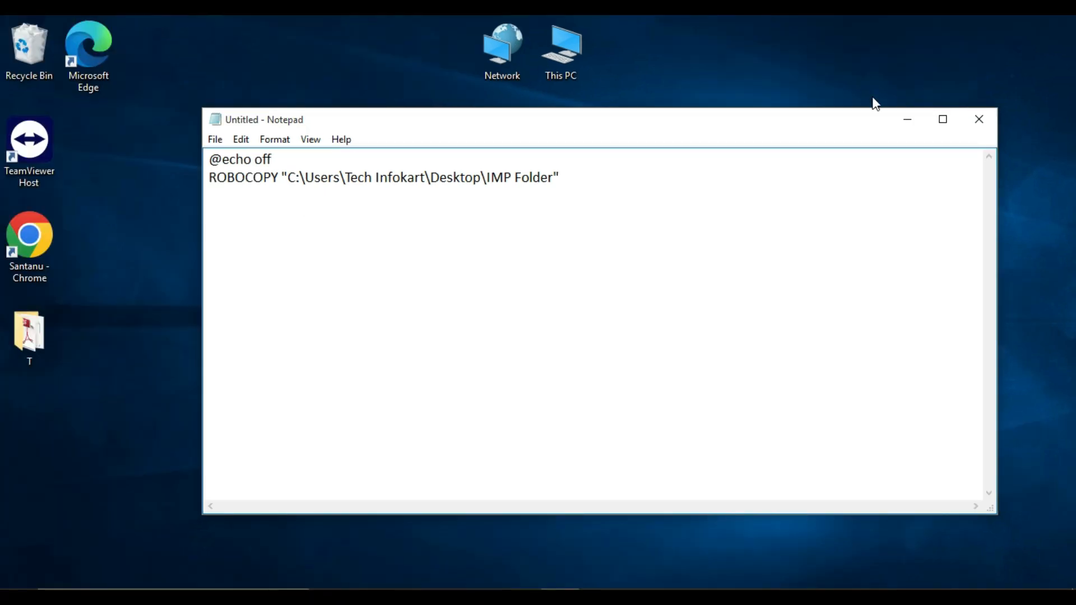
Copy the path of "Backup of IMP Folder" on drive D: and paste it into the ROBOCOPY line as the destination
{"action": "left_click", "coordinate": [909, 120]}
{"action": "double_click", "coordinate": [567, 73]}
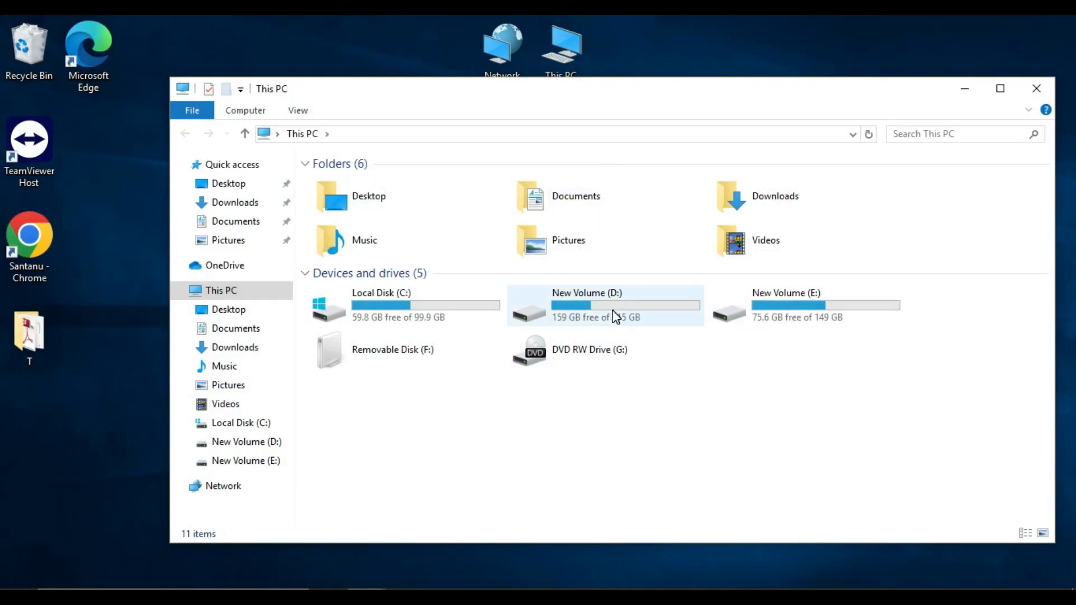
{"action": "double_click", "coordinate": [616, 318]}
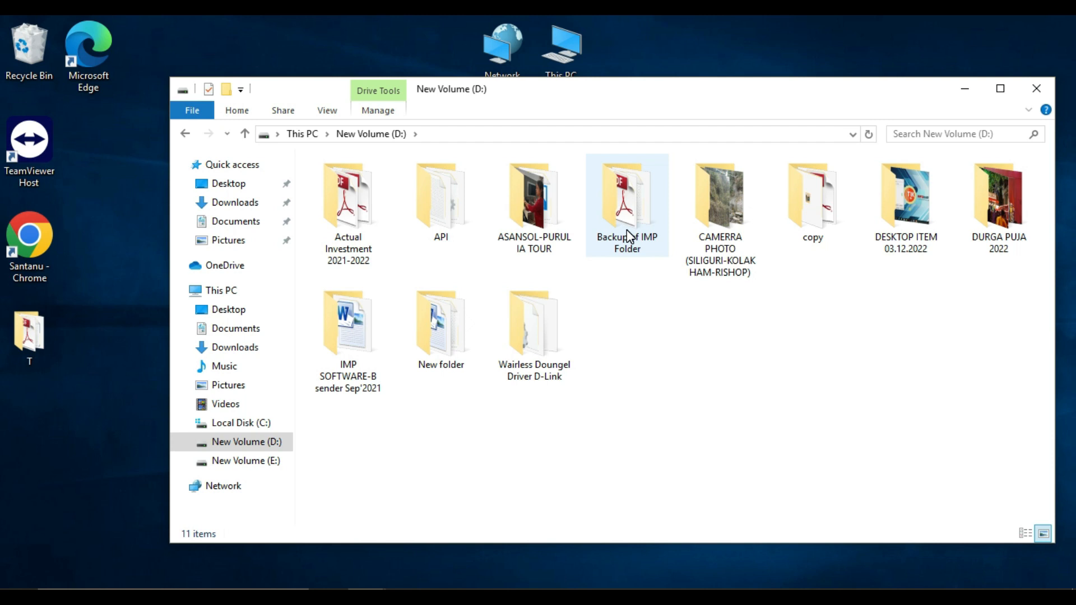
{"action": "mouse_move", "coordinate": [629, 236]}
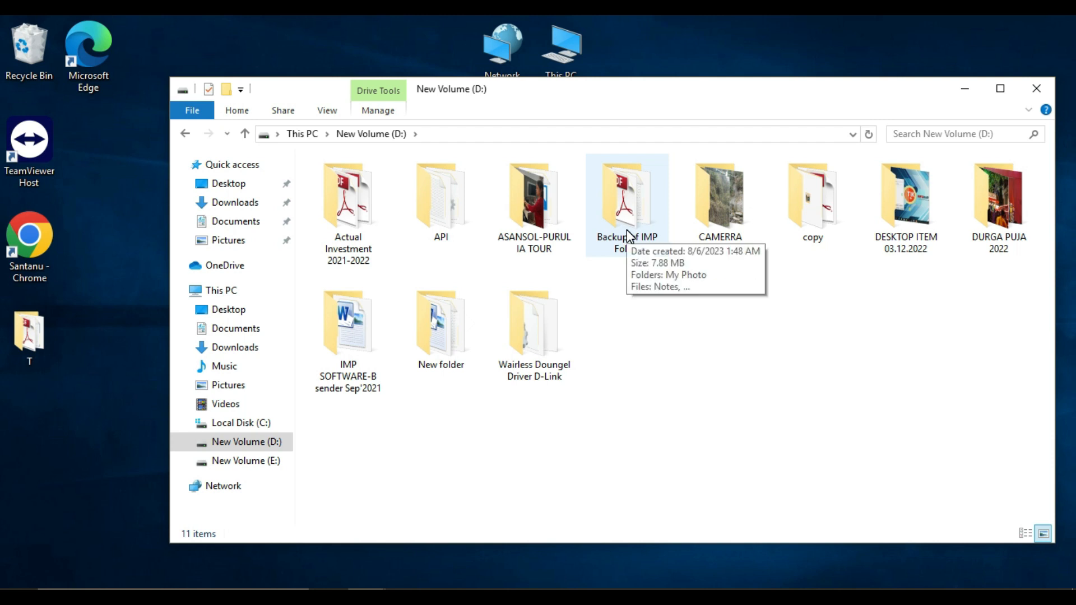
{"action": "right_click", "coordinate": [628, 236]}
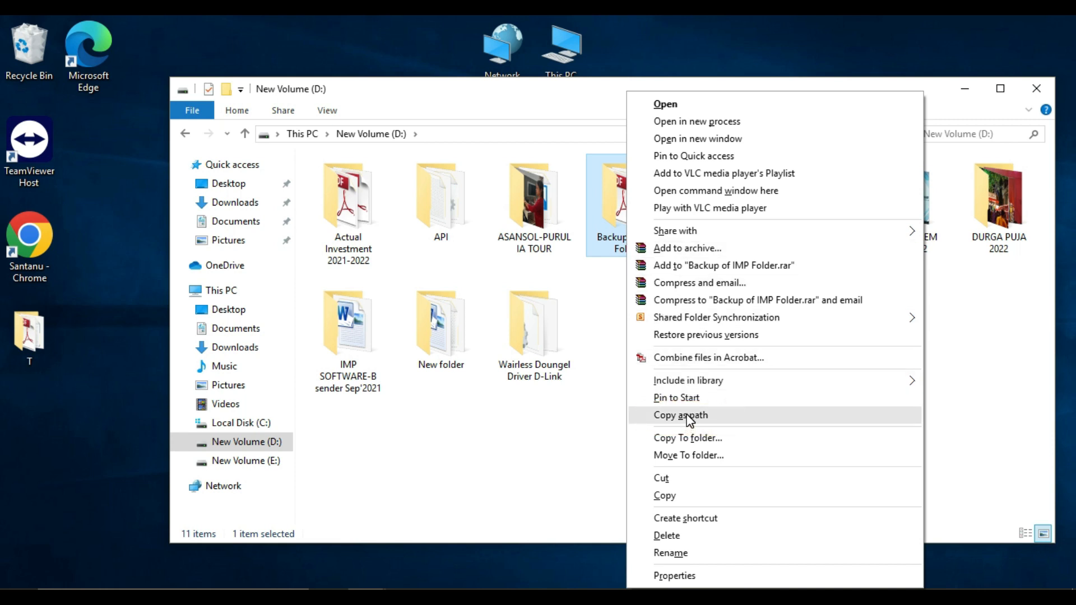
{"action": "left_click", "coordinate": [686, 415]}
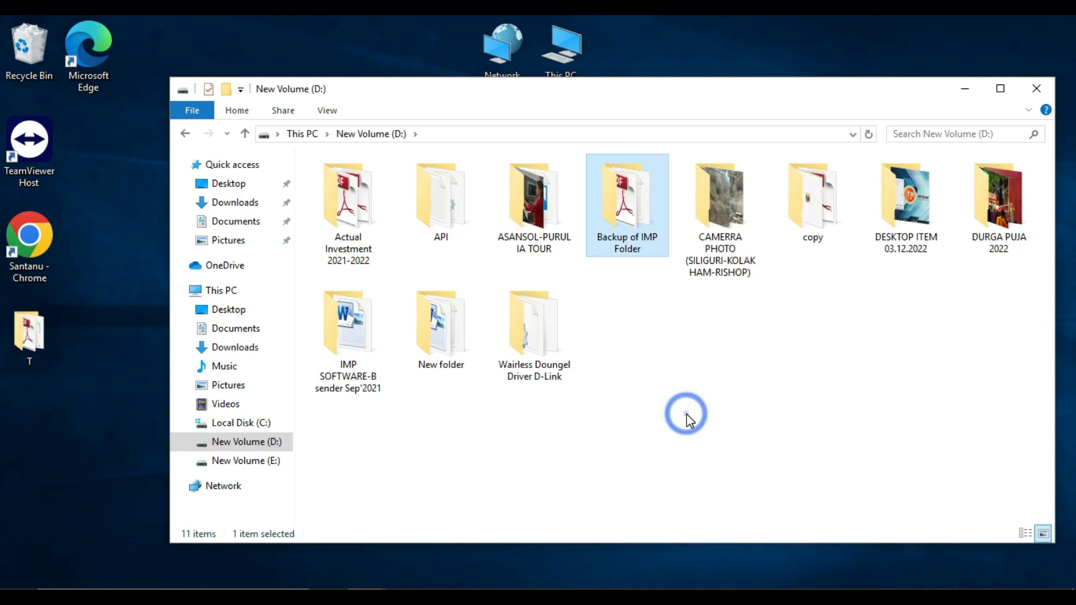
{"action": "left_click", "coordinate": [1036, 90]}
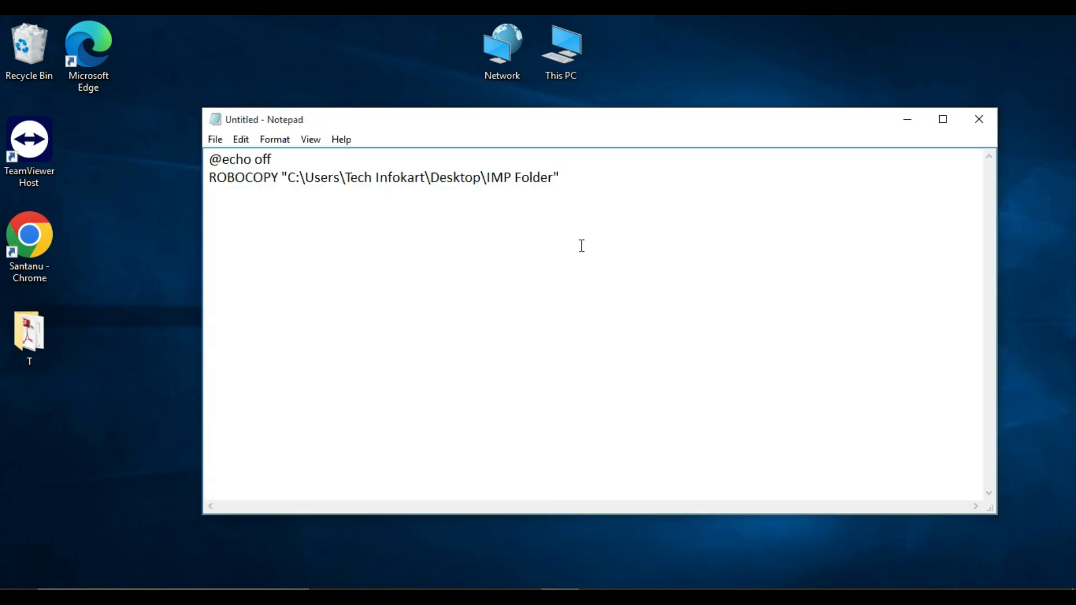
{"action": "key", "text": "ctrl+v"}
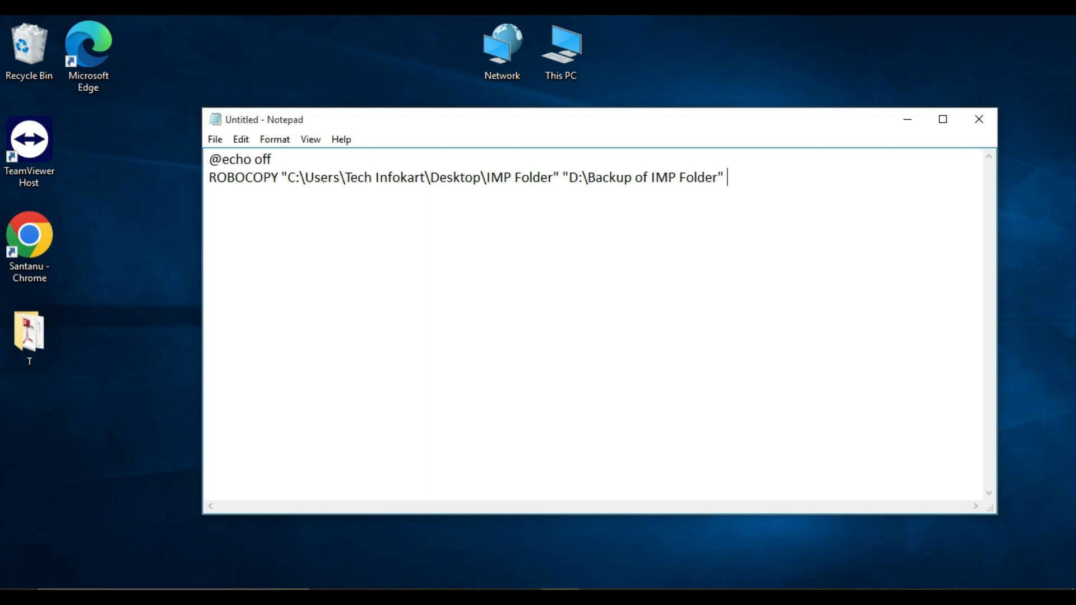
Append the options "/E /Z /COPYALL /PURGE /MIR" to the ROBOCOPY line
{"action": "type", "text": "/E"}
{"action": "type", "text": "/Z /COPYALL"}
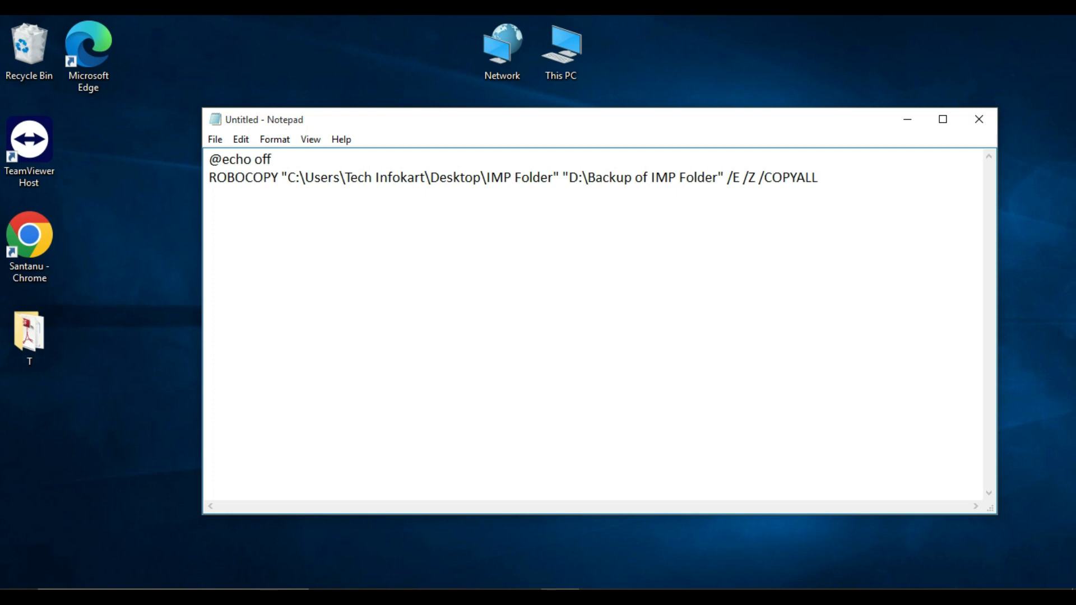
{"action": "type", "text": "/PURGE"}
{"action": "type", "text": "/MIR"}
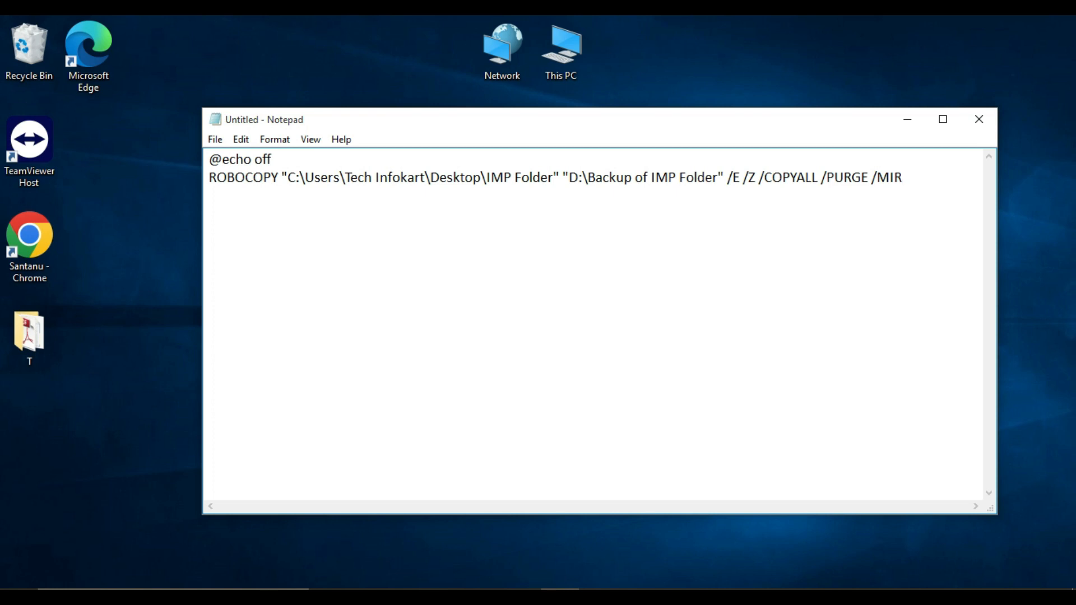
Save the script to the Desktop as SYNC.bat and close Notepad
{"action": "left_click", "coordinate": [215, 140]}
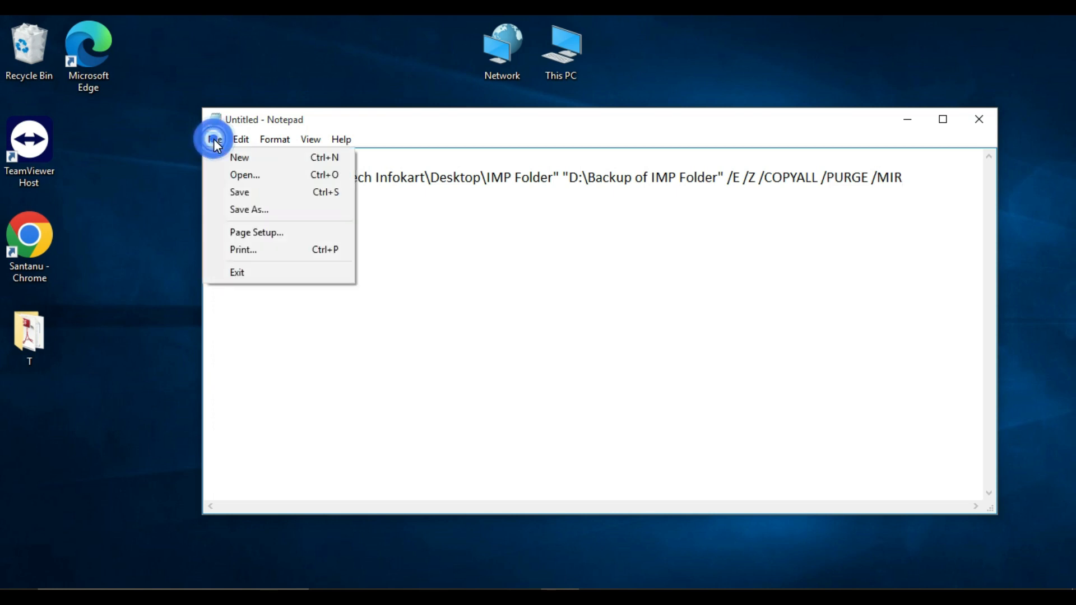
{"action": "left_click", "coordinate": [242, 192]}
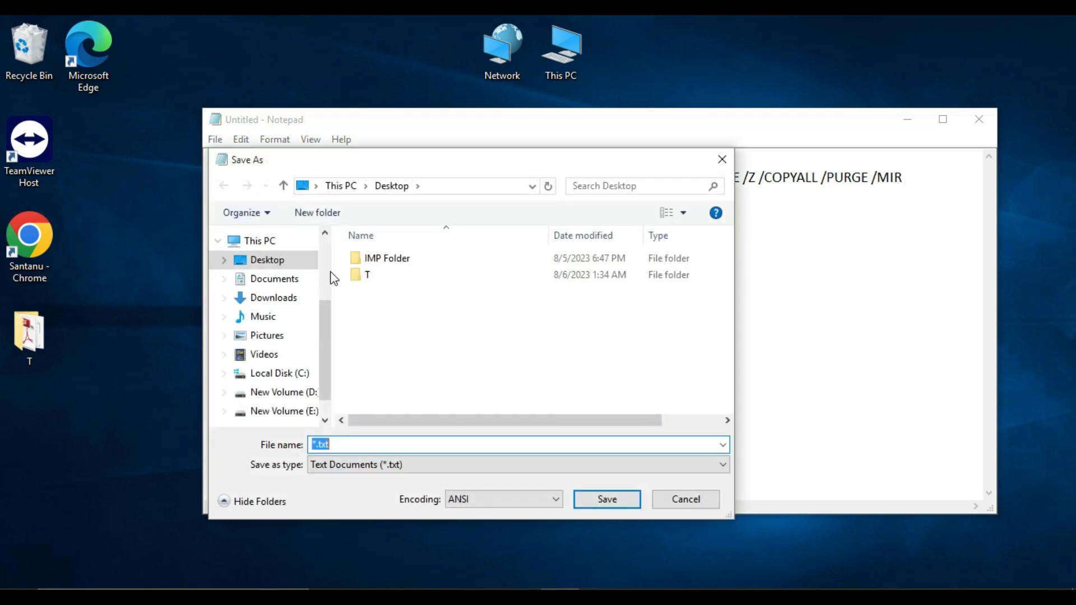
{"action": "left_click", "coordinate": [280, 264]}
{"action": "left_click", "coordinate": [342, 445]}
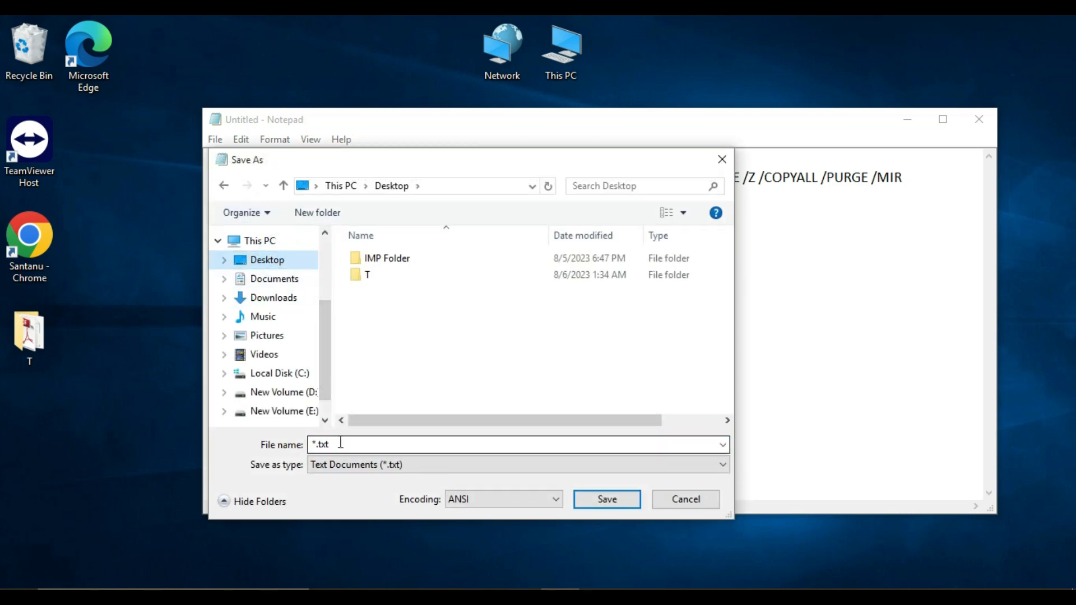
{"action": "left_click", "coordinate": [340, 444]}
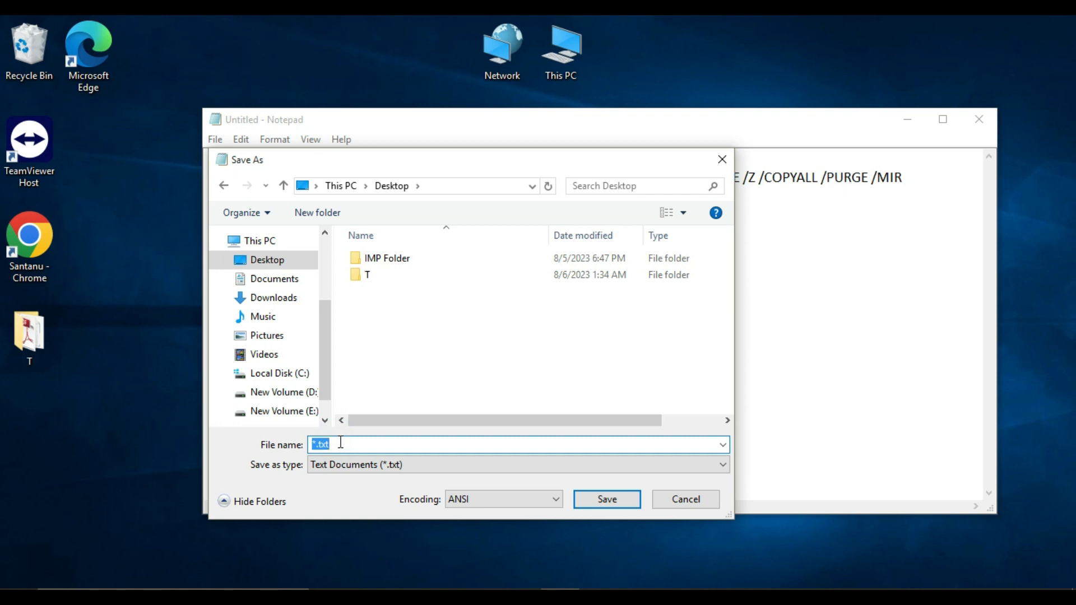
{"action": "type", "text": "SYNC.bat"}
{"action": "left_click", "coordinate": [605, 499]}
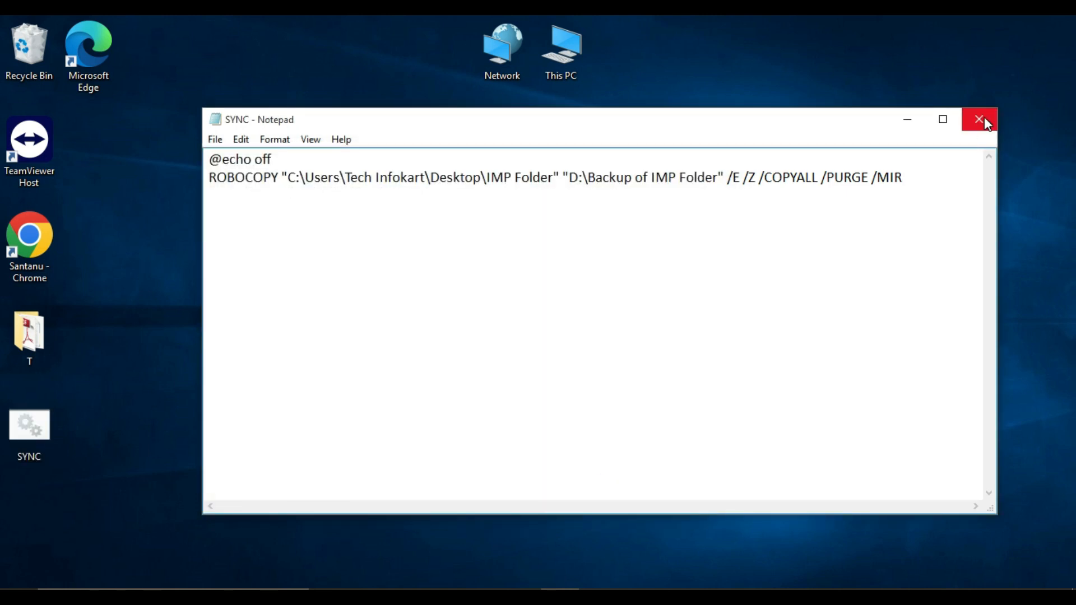
{"action": "left_click", "coordinate": [984, 119]}
Move the SYNC batch file near the Network icon on the desktop and run it
{"action": "left_click_drag", "start_coordinate": [29, 434], "coordinate": [384, 52]}
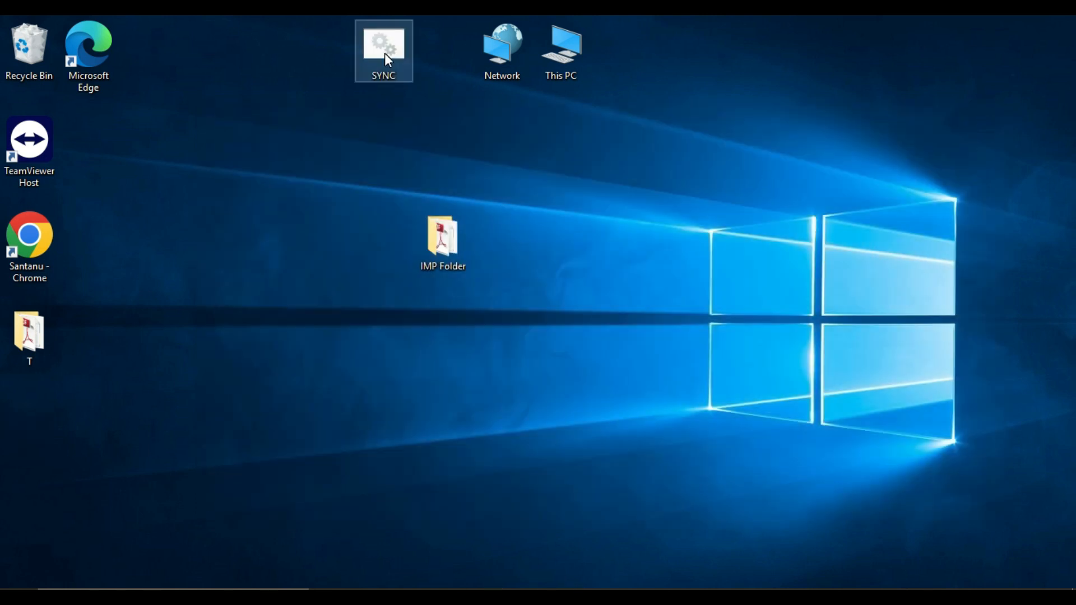
{"action": "double_click", "coordinate": [384, 53]}
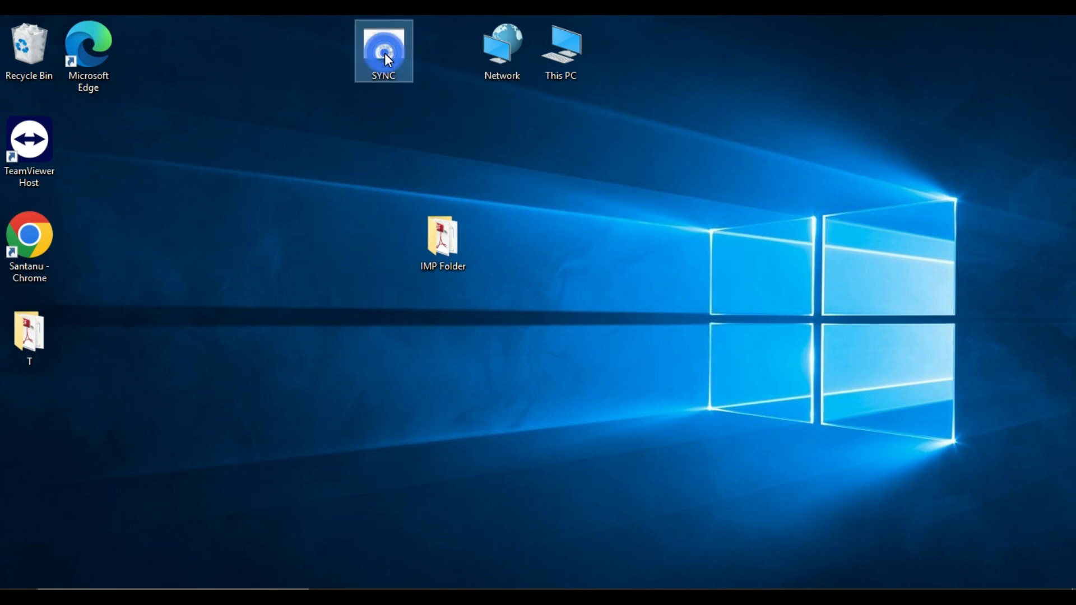
Add the line "TECH INFOKART" to the Notes text file in the desktop's IMP Folder, save it and close it
{"action": "left_click", "coordinate": [499, 125]}
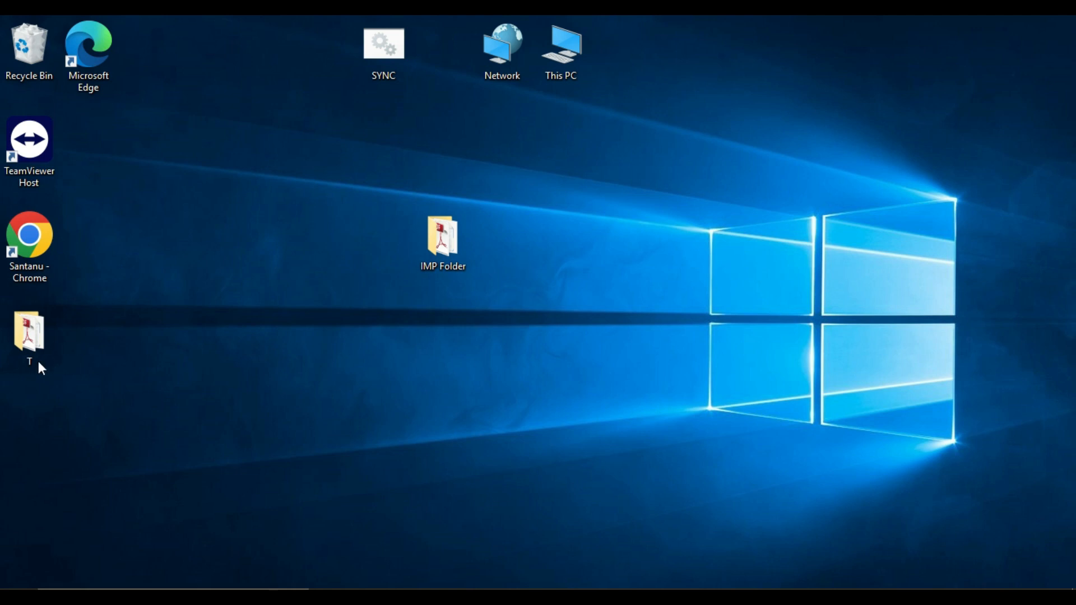
{"action": "double_click", "coordinate": [453, 227]}
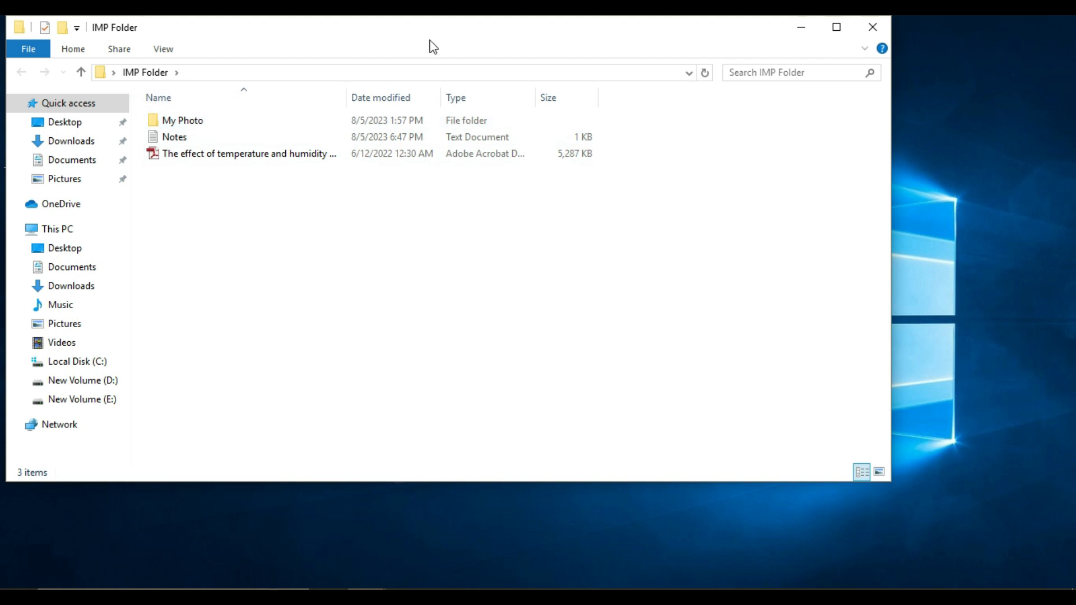
{"action": "left_click_drag", "start_coordinate": [438, 33], "coordinate": [566, 48]}
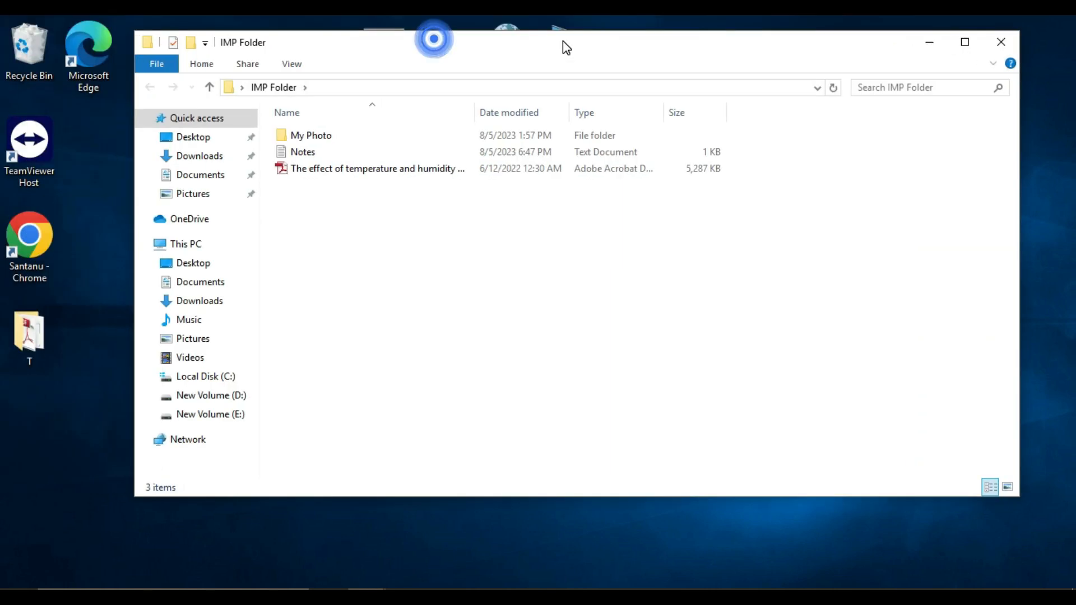
{"action": "double_click", "coordinate": [314, 152]}
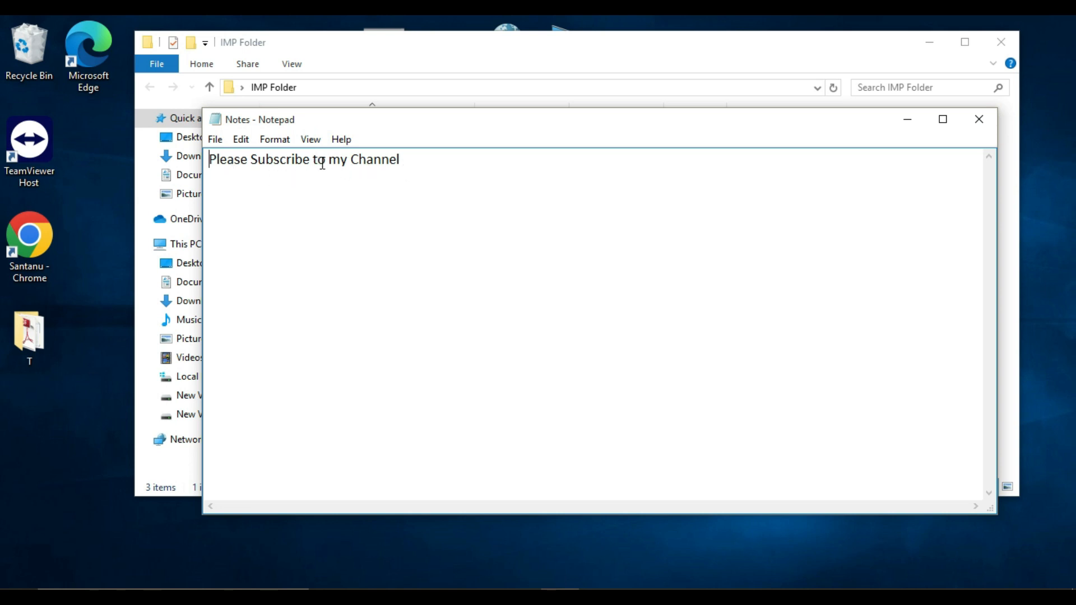
{"action": "left_click", "coordinate": [414, 161]}
{"action": "key", "text": "Return"}
{"action": "type", "text": "TECH INFO"}
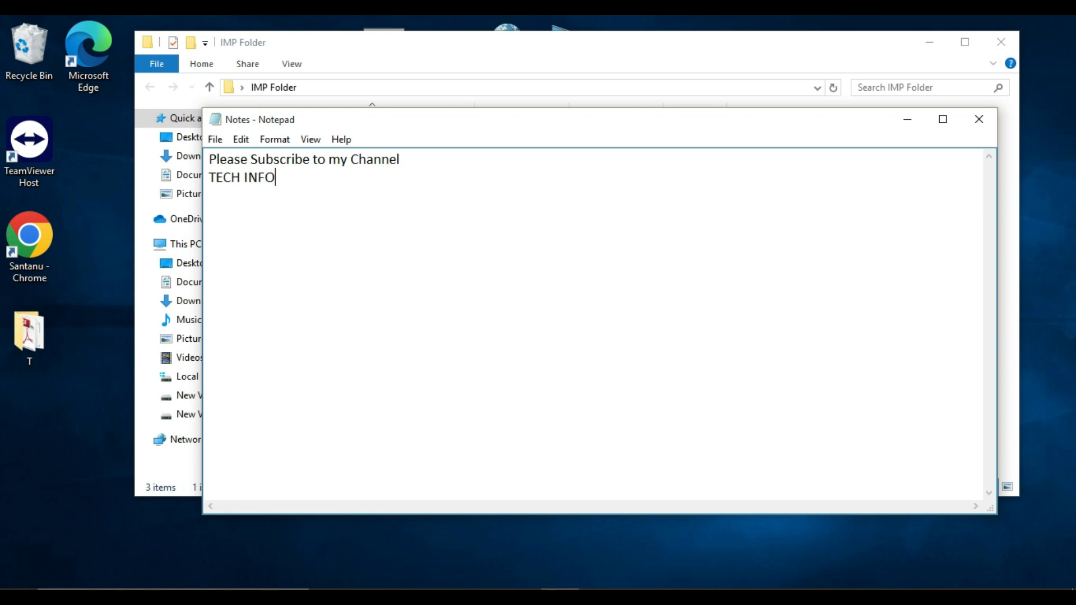
{"action": "type", "text": "KART"}
{"action": "left_click", "coordinate": [215, 139]}
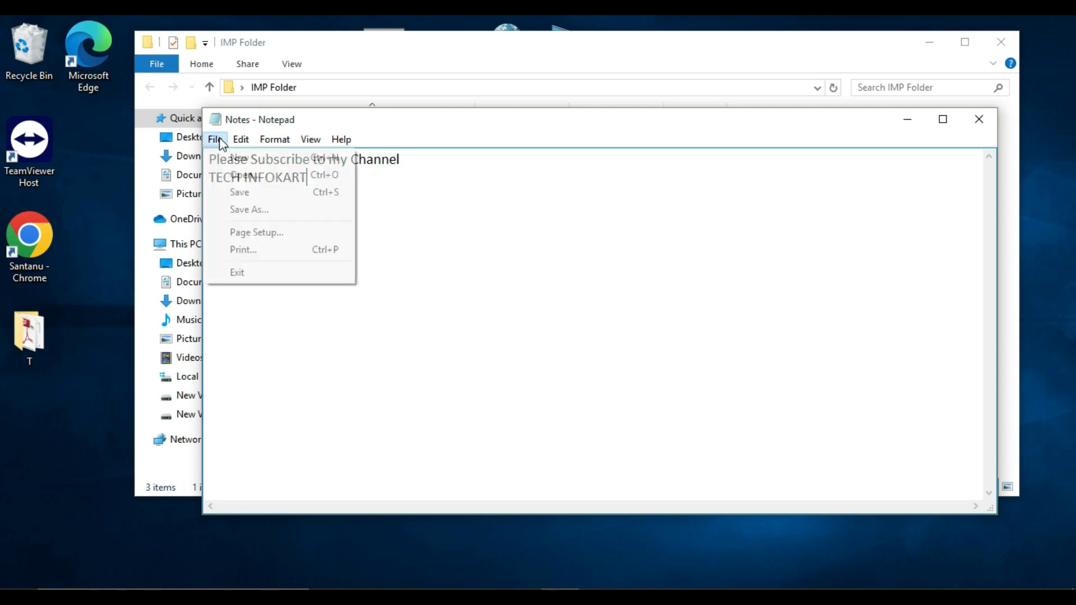
{"action": "left_click", "coordinate": [240, 192]}
{"action": "left_click", "coordinate": [978, 118]}
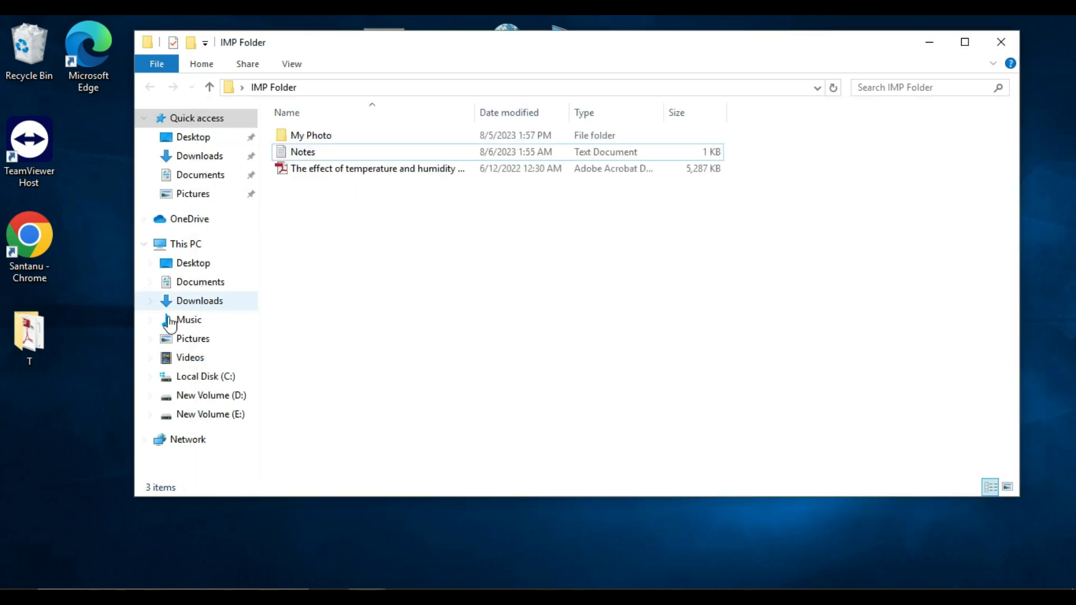
Copy the Doc1 Word document from the desktop folder T into IMP Folder and close both folder windows
{"action": "double_click", "coordinate": [29, 334]}
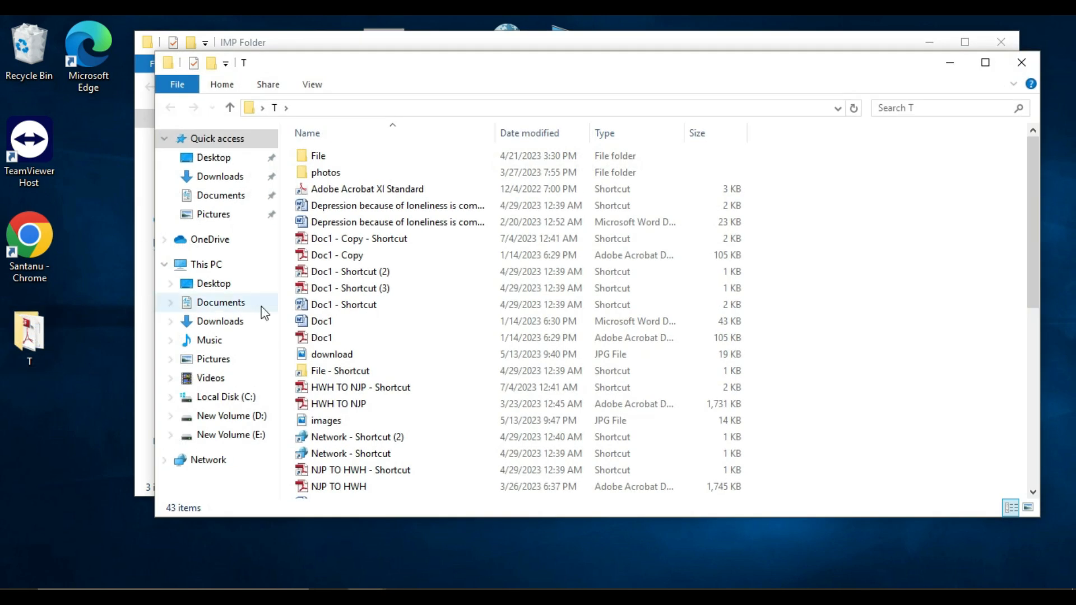
{"action": "right_click", "coordinate": [326, 324]}
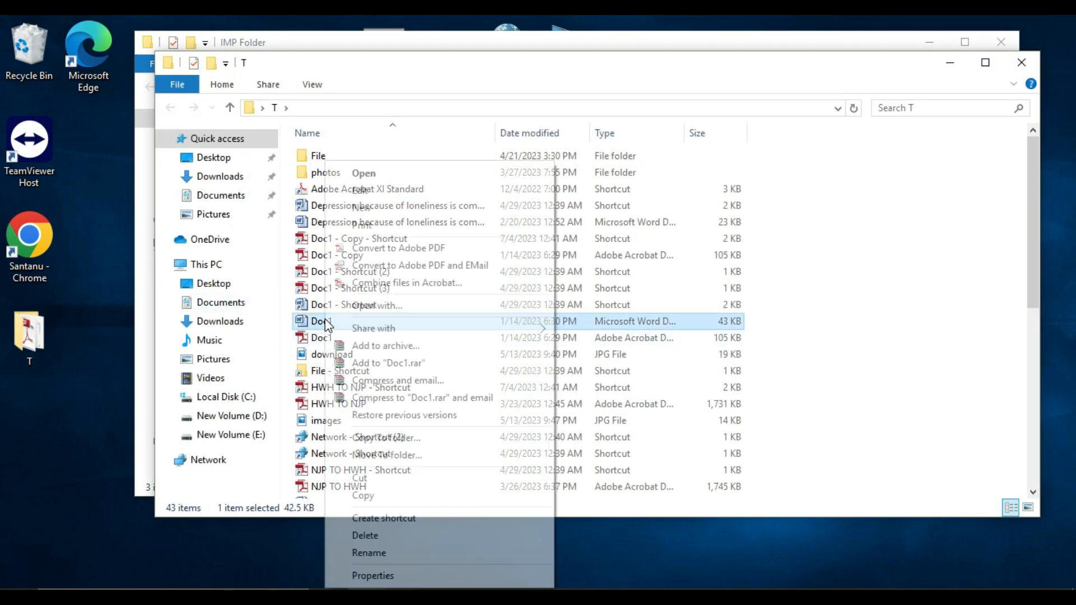
{"action": "left_click", "coordinate": [363, 496]}
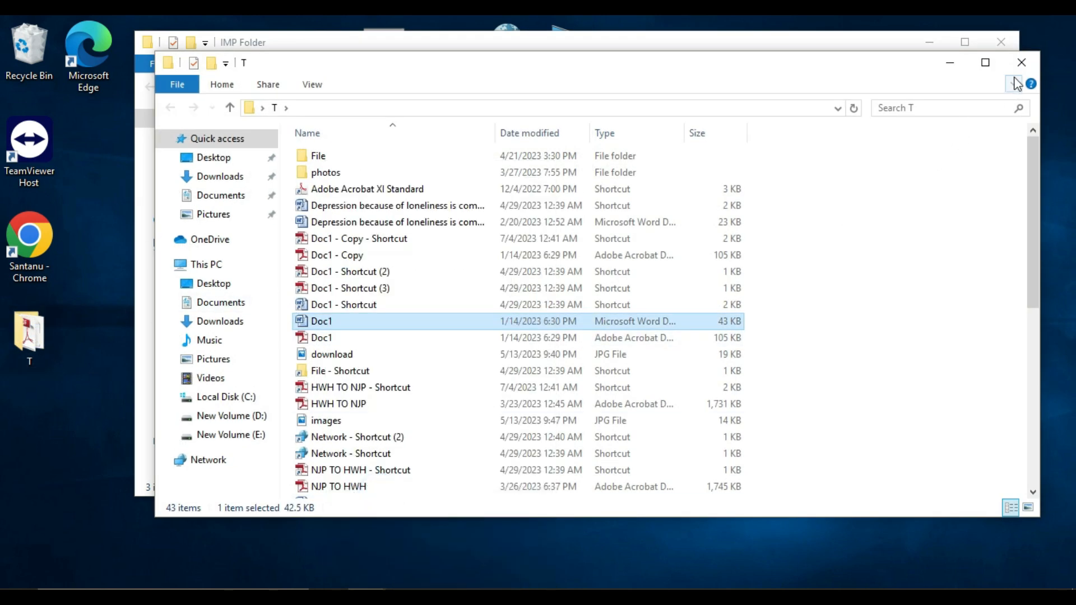
{"action": "left_click", "coordinate": [1020, 62]}
{"action": "right_click", "coordinate": [327, 228]}
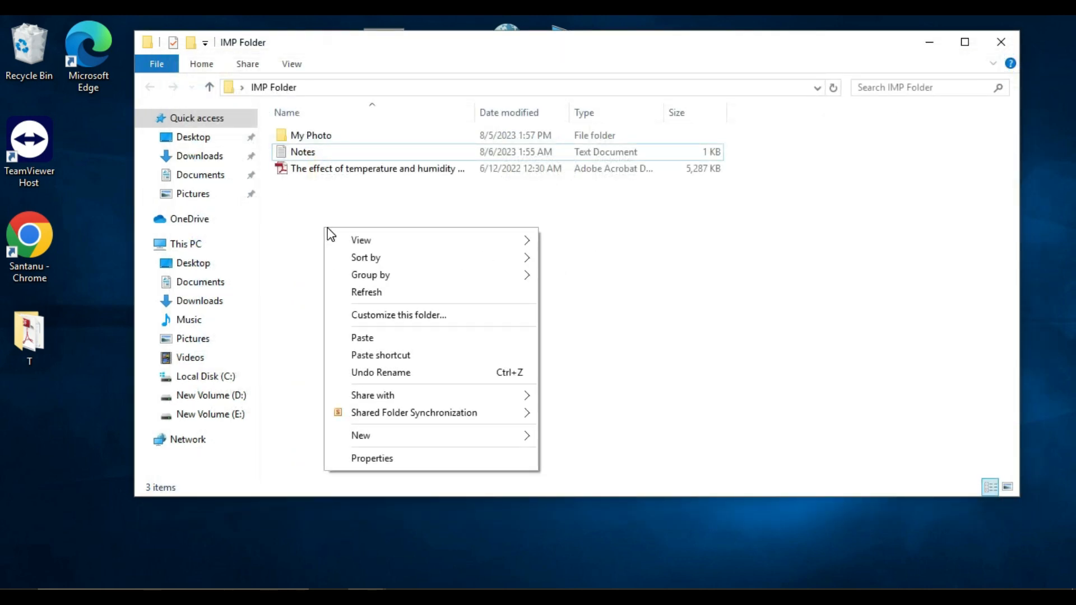
{"action": "left_click", "coordinate": [376, 338]}
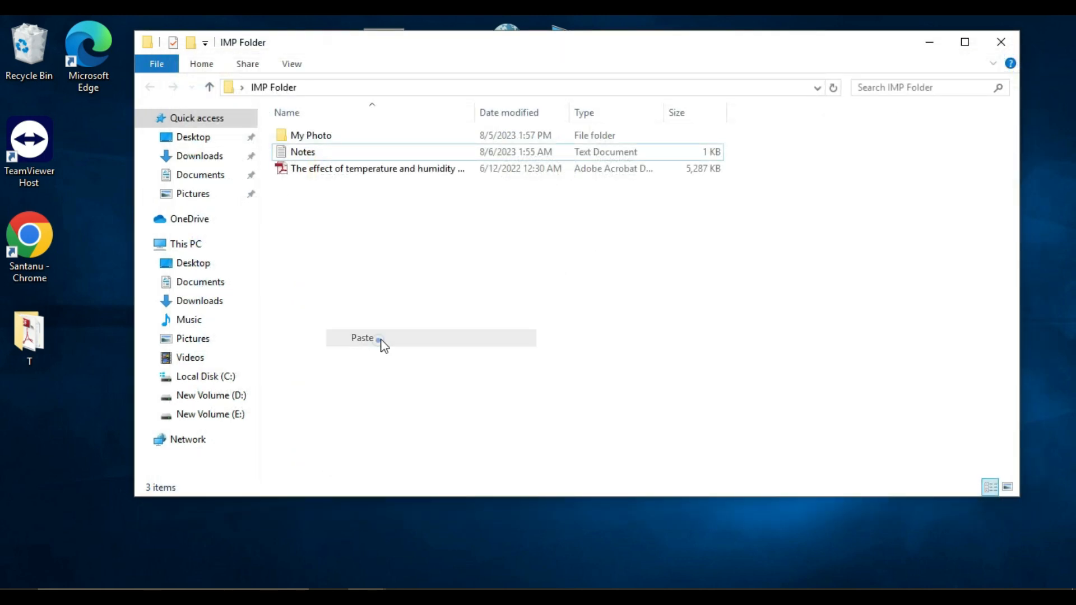
{"action": "left_click", "coordinate": [384, 269]}
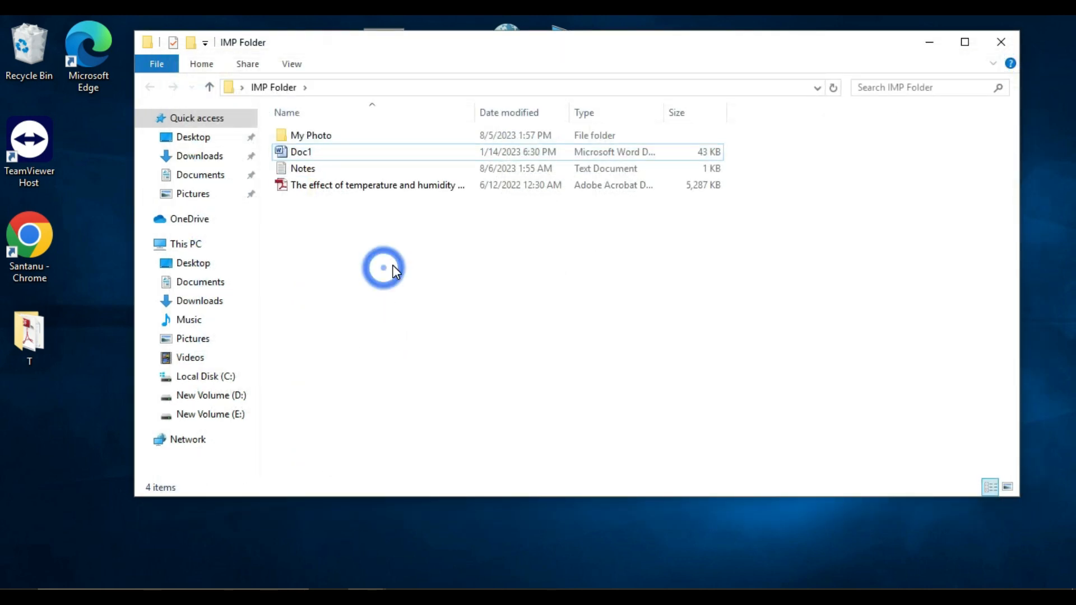
{"action": "left_click", "coordinate": [1000, 44]}
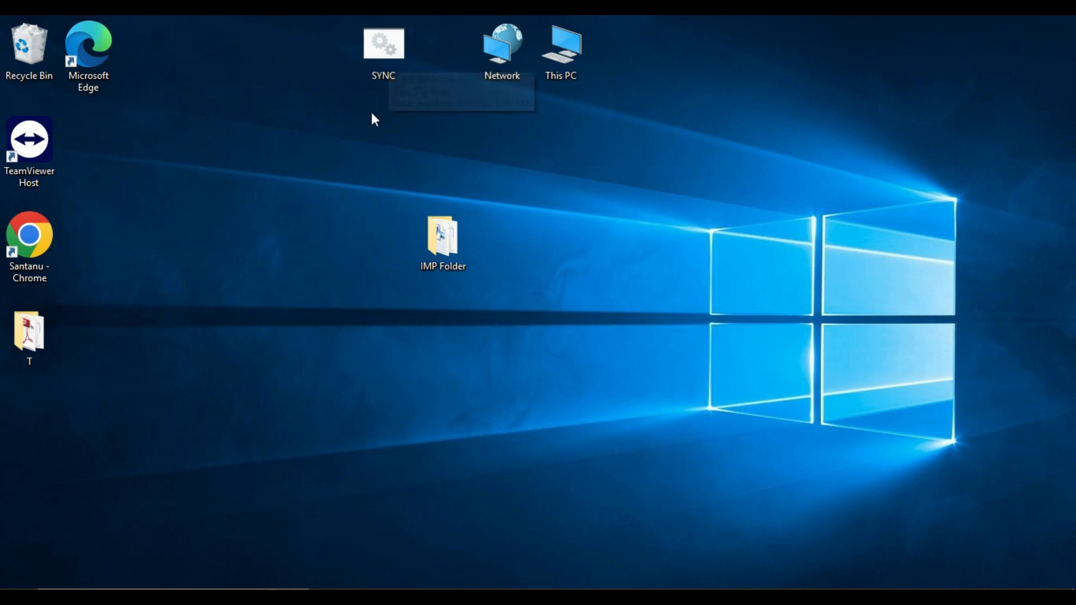
Run the SYNC batch file on the desktop as administrator
{"action": "left_click", "coordinate": [388, 61]}
{"action": "right_click", "coordinate": [390, 67]}
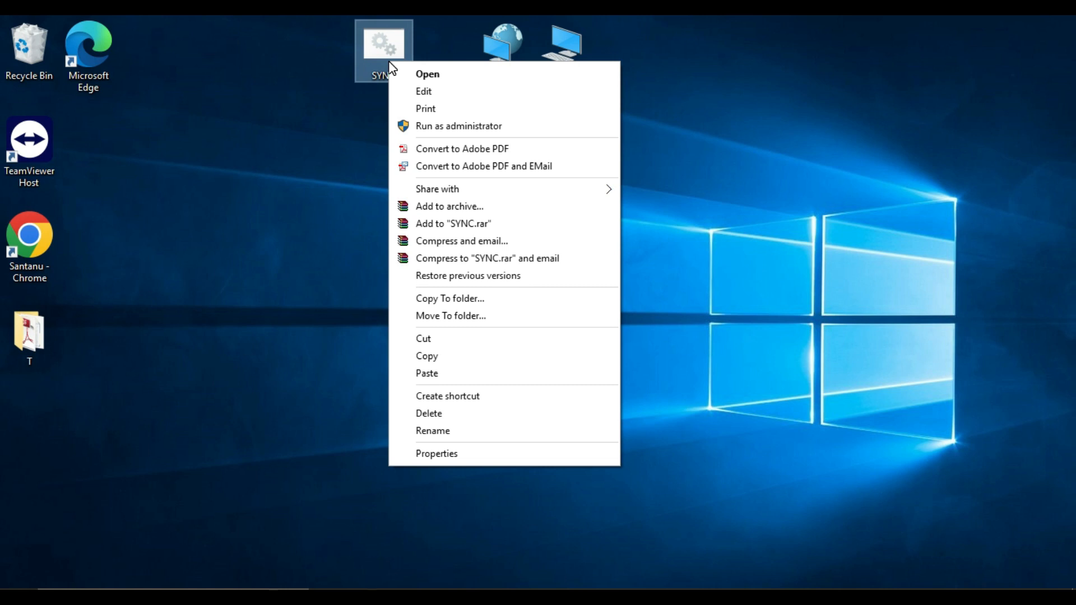
{"action": "left_click", "coordinate": [451, 126]}
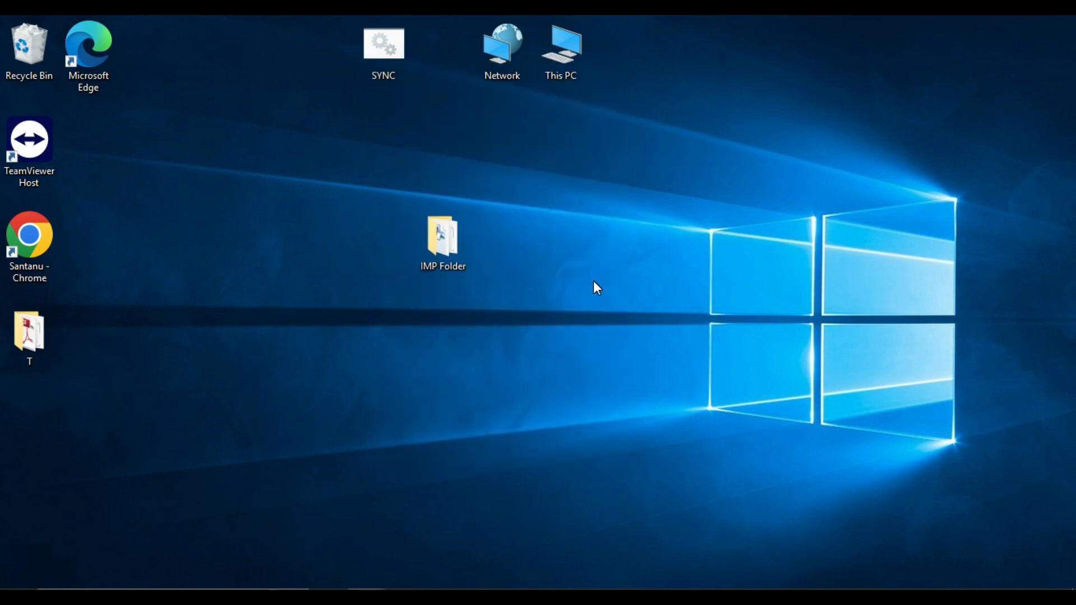
Check the contents of "Backup of IMP Folder" on drive D: and the text of its Notes file
{"action": "double_click", "coordinate": [571, 37]}
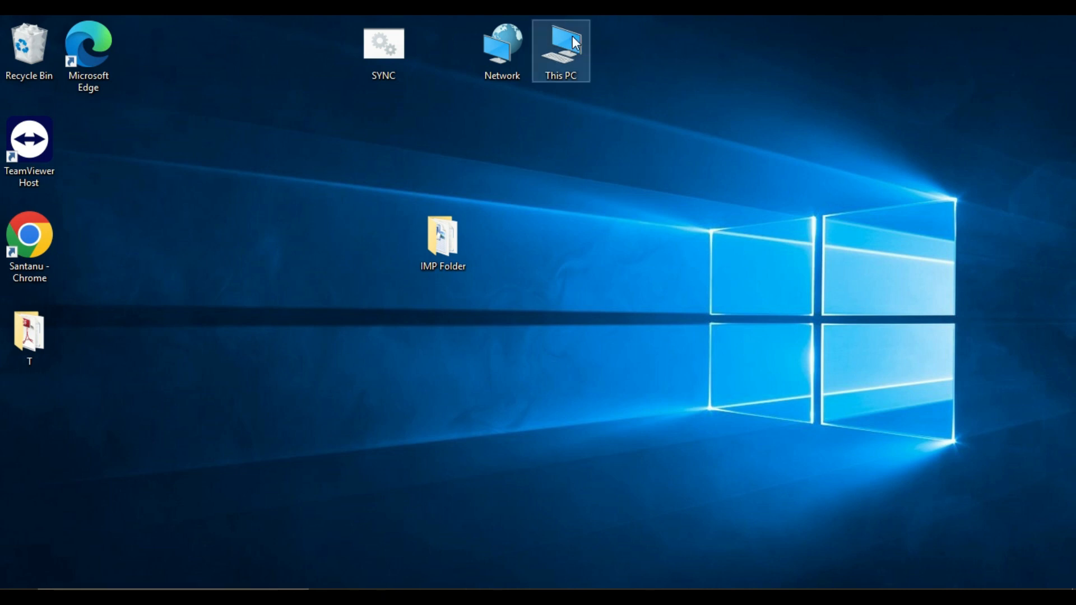
{"action": "double_click", "coordinate": [480, 257]}
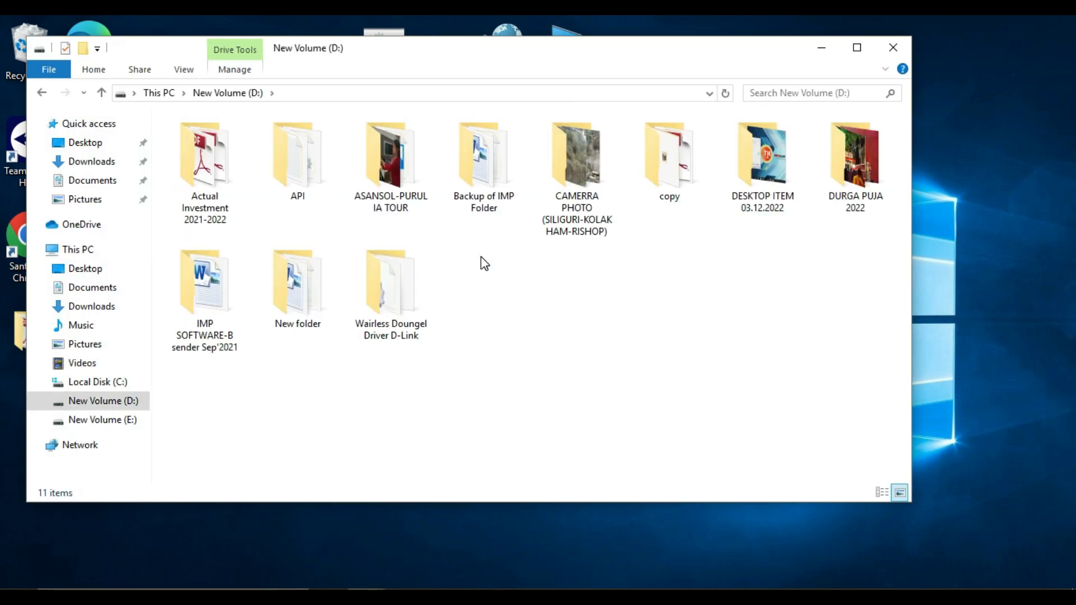
{"action": "double_click", "coordinate": [485, 159]}
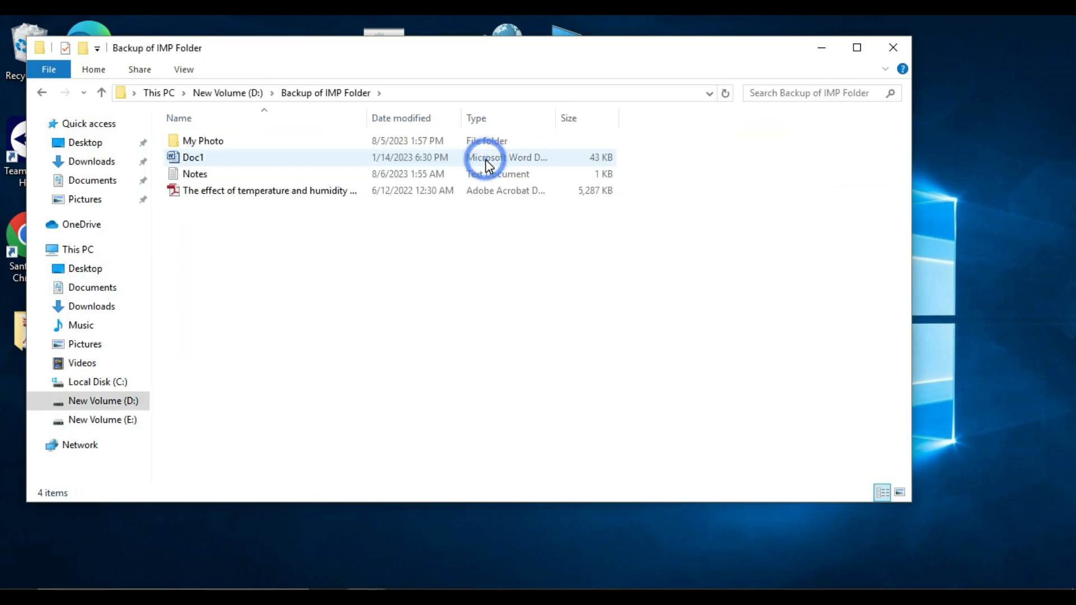
{"action": "left_click_drag", "start_coordinate": [513, 61], "coordinate": [725, 93]}
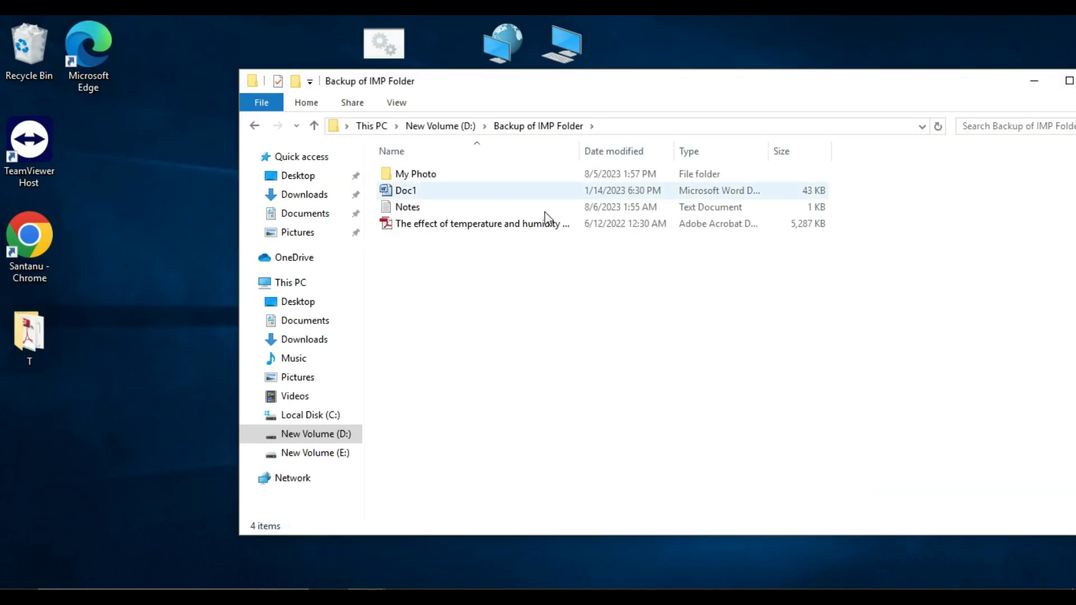
{"action": "double_click", "coordinate": [410, 210]}
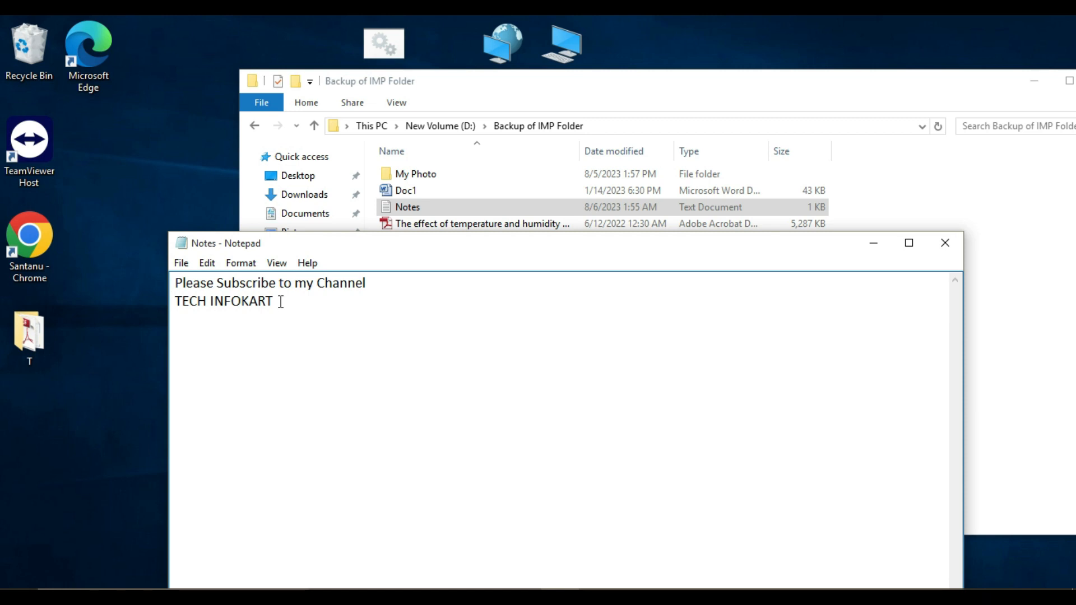
{"action": "left_click", "coordinate": [945, 242]}
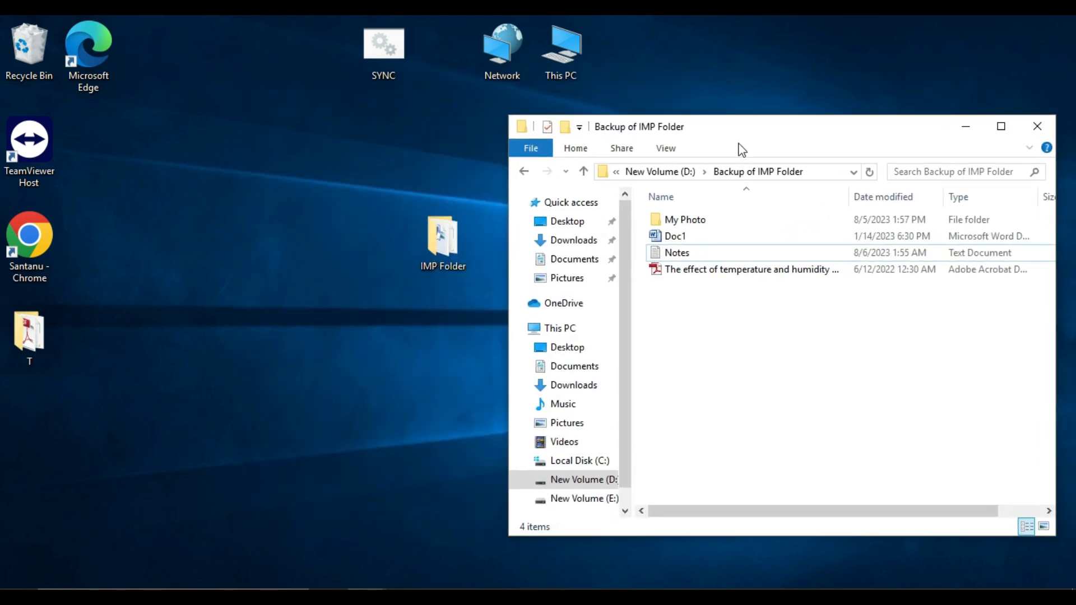
Place the desktop's IMP Folder window beside the backup folder window and delete Doc1 from IMP Folder
{"action": "double_click", "coordinate": [423, 229]}
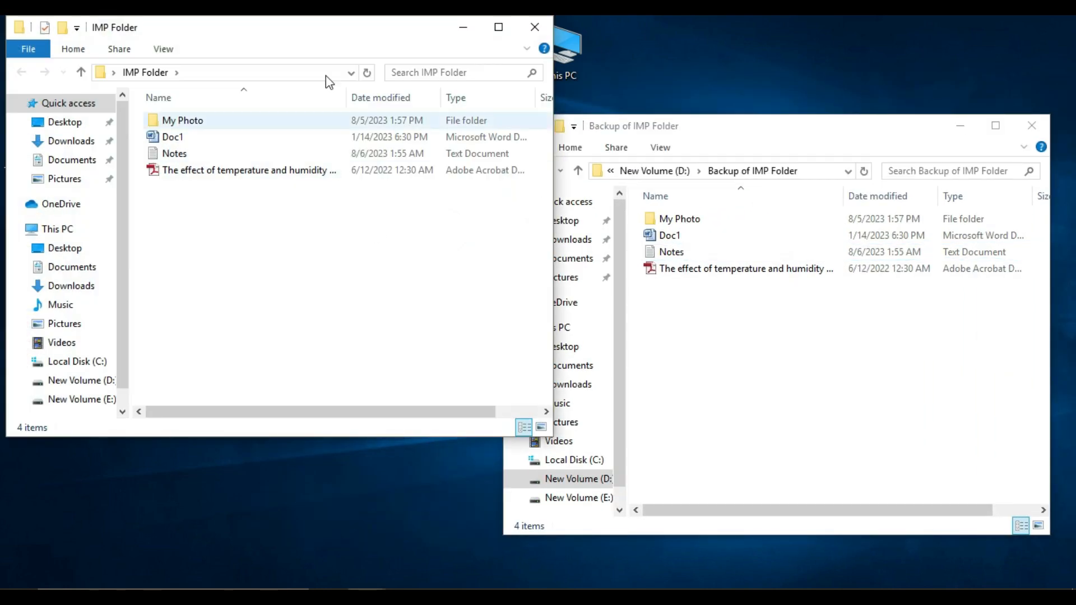
{"action": "left_click_drag", "start_coordinate": [333, 30], "coordinate": [310, 131]}
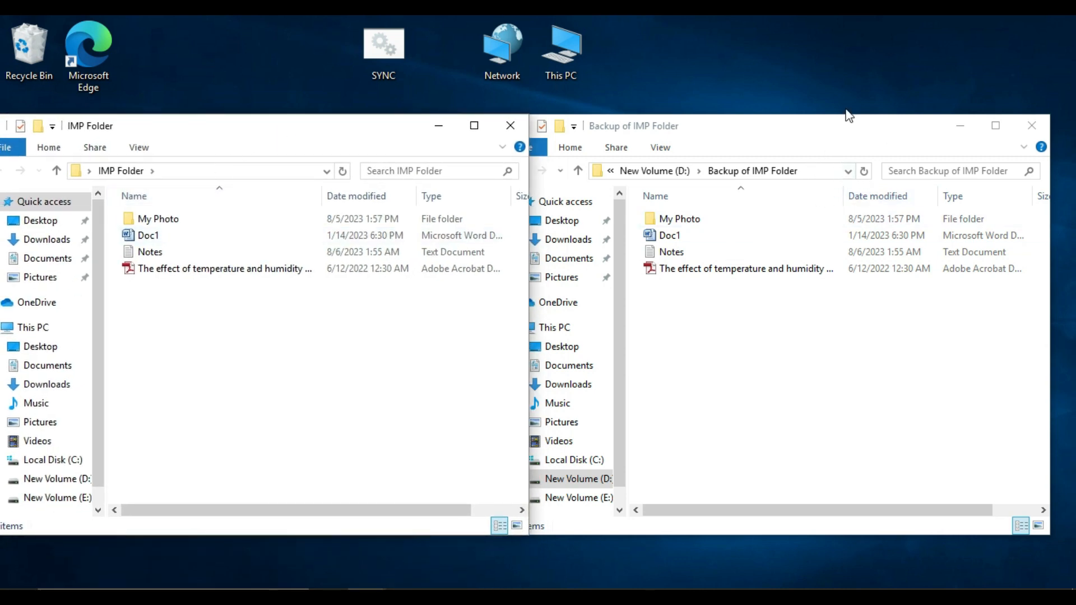
{"action": "left_click", "coordinate": [155, 240]}
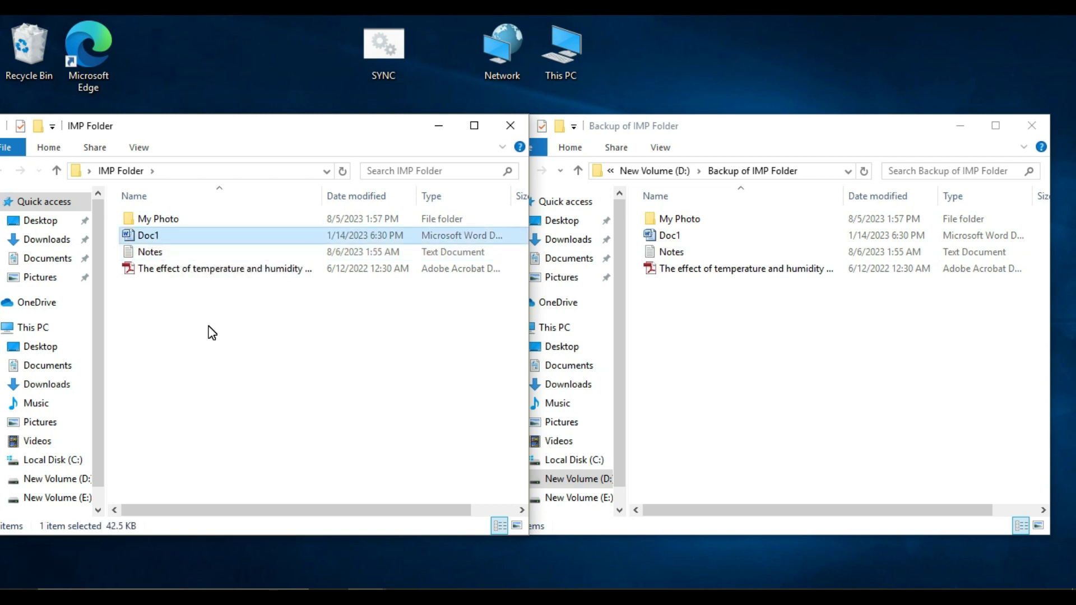
{"action": "key", "text": "Delete"}
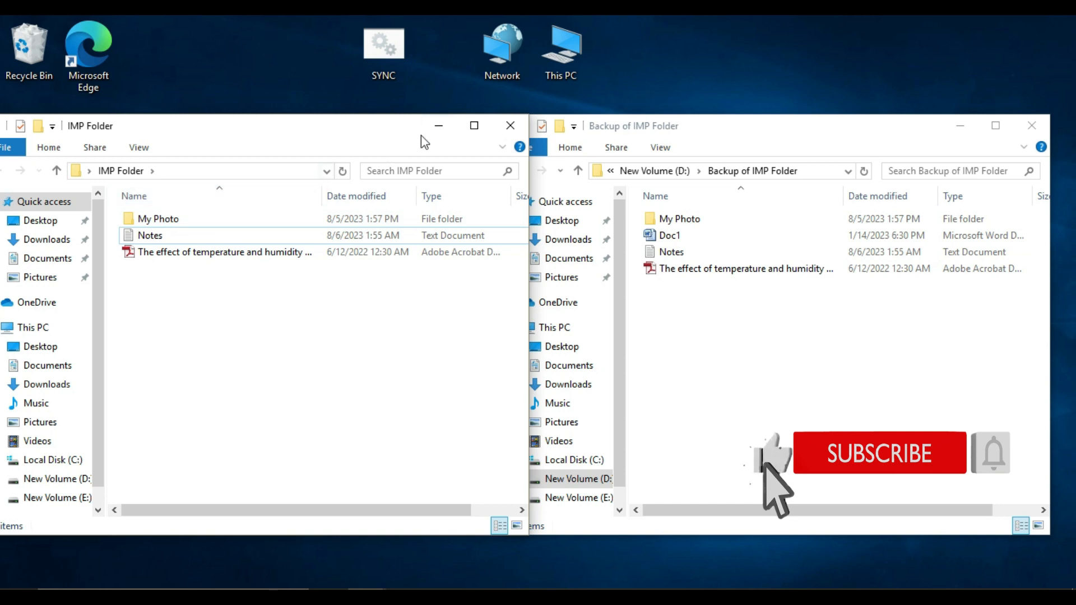
Run SYNC as administrator again to mirror the deletion, keeping both folder windows side by side for comparison
{"action": "right_click", "coordinate": [388, 50]}
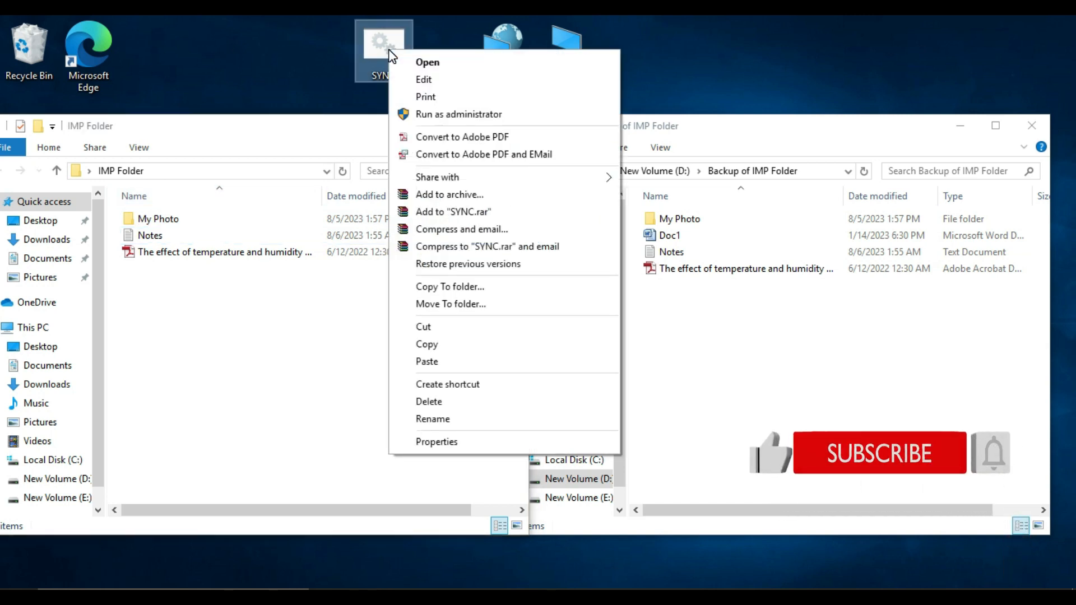
{"action": "left_click", "coordinate": [443, 114]}
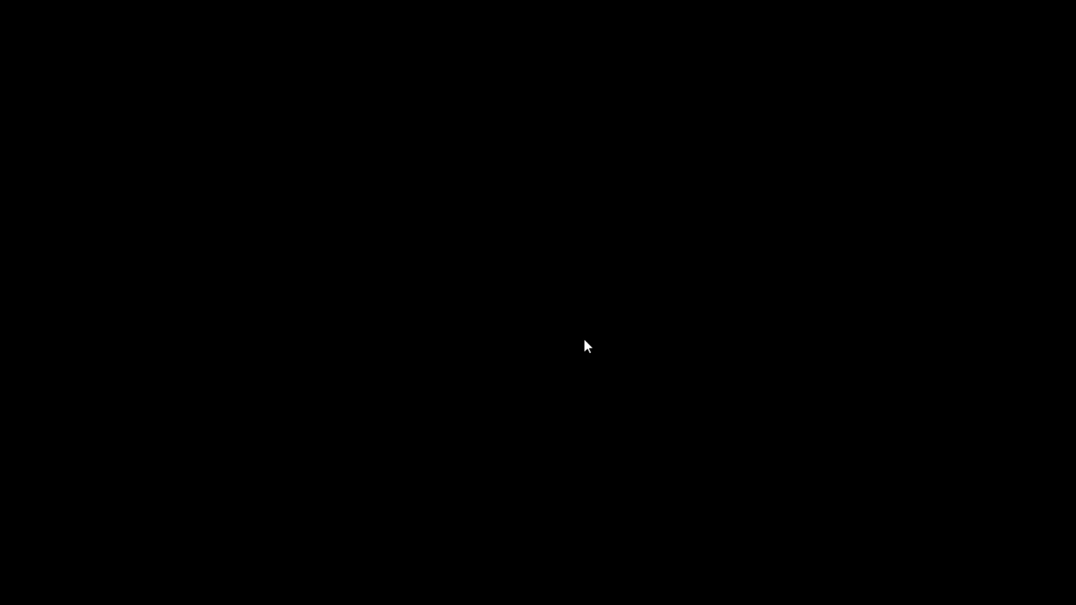
{"action": "left_click", "coordinate": [584, 339]}
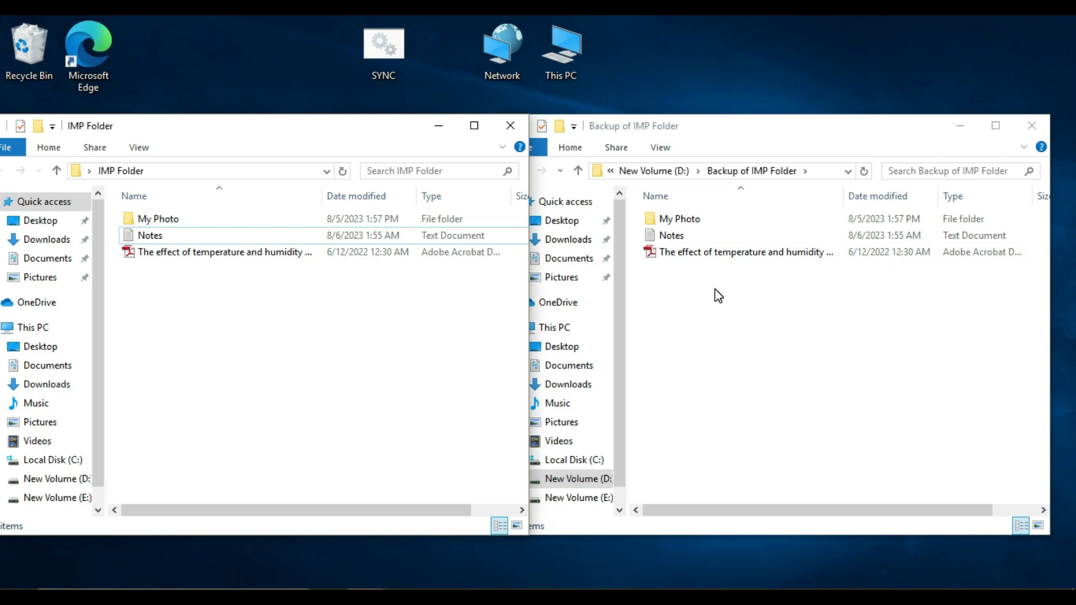
{"action": "left_click_drag", "start_coordinate": [387, 131], "coordinate": [366, 129]}
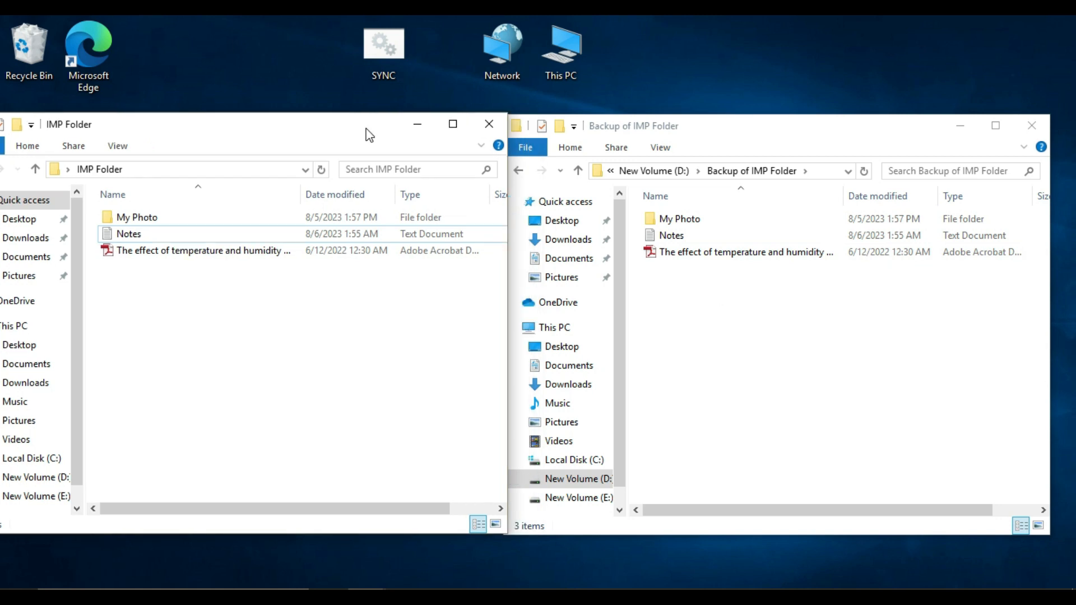